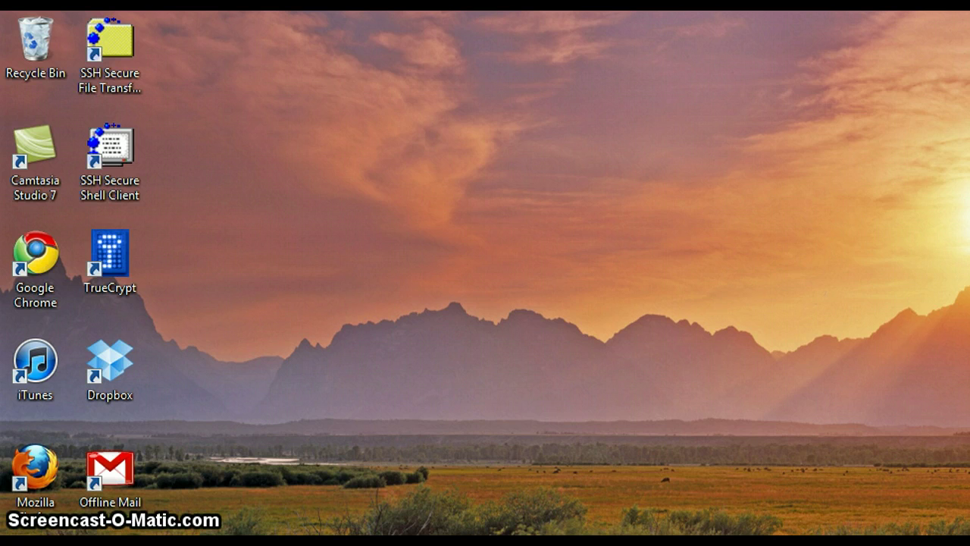
Launch KeePass.exe from Dropbox > KeePass-2.14 and allow it past the security warning.
{"action": "left_click", "coordinate": [148, 544]}
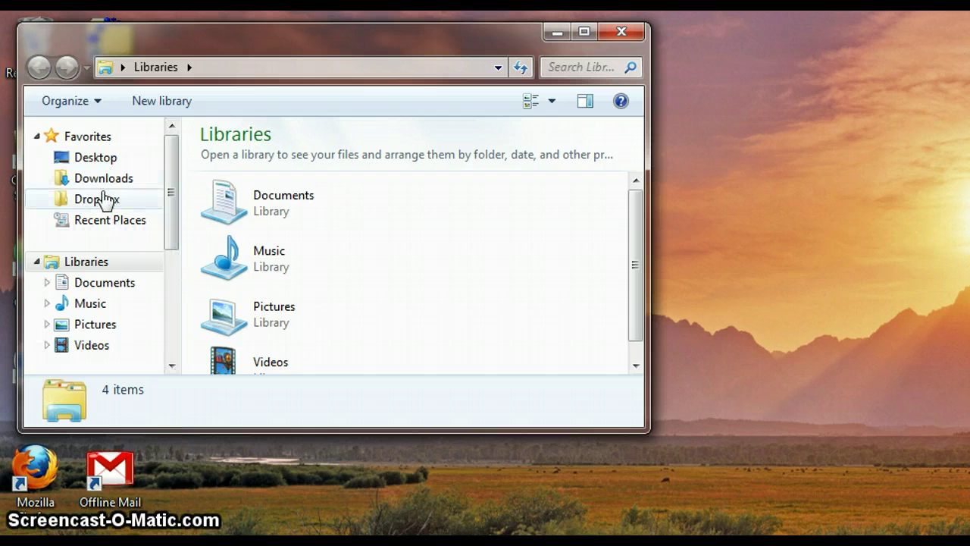
{"action": "left_click", "coordinate": [106, 201]}
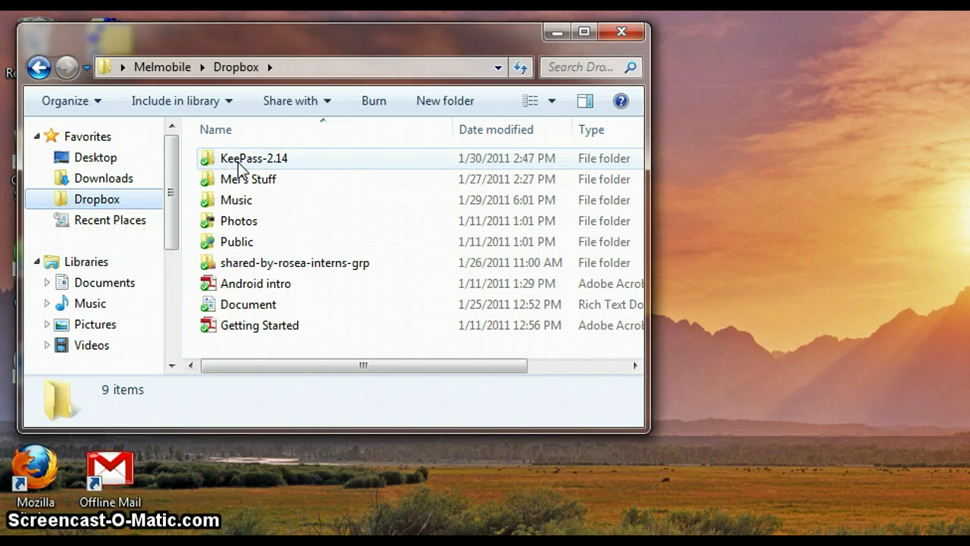
{"action": "double_click", "coordinate": [235, 159]}
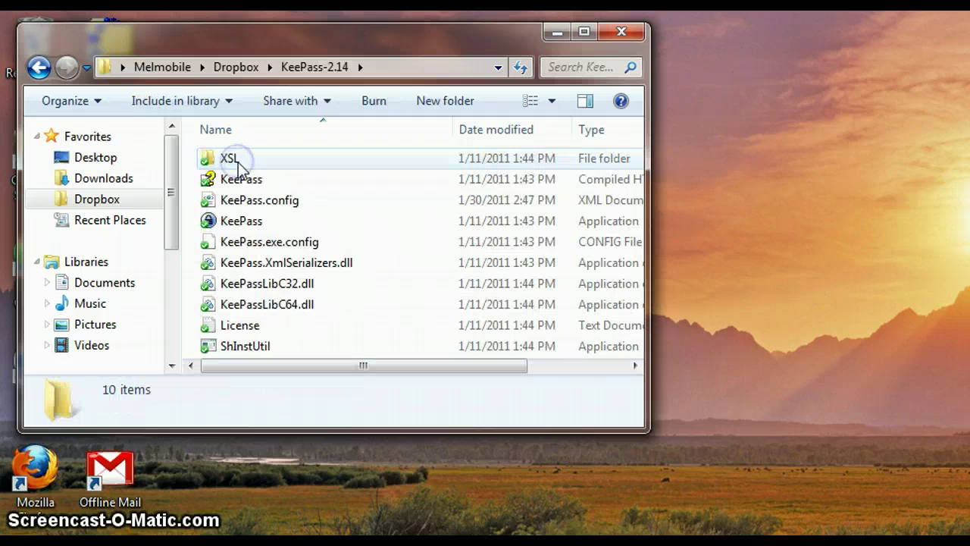
{"action": "left_click", "coordinate": [241, 224]}
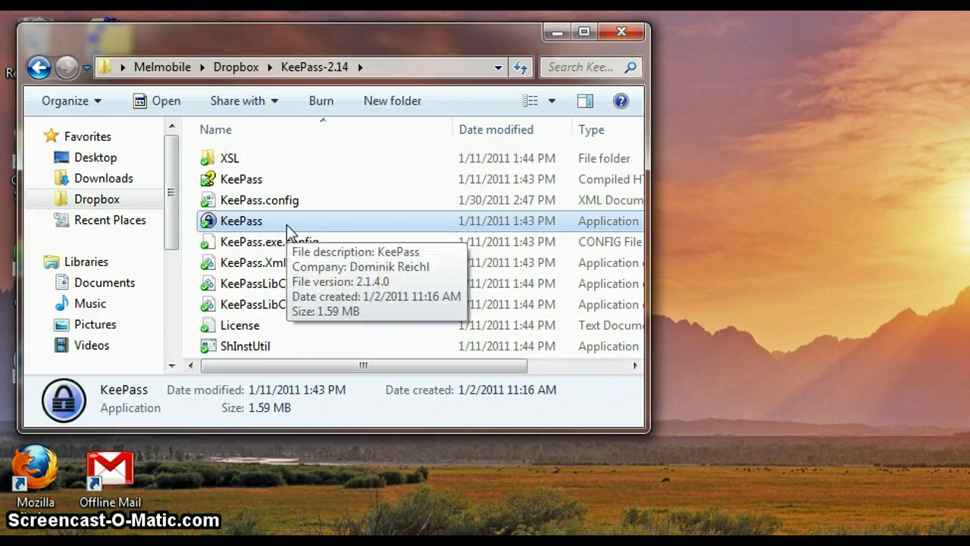
{"action": "right_click", "coordinate": [287, 224]}
{"action": "left_click", "coordinate": [312, 241]}
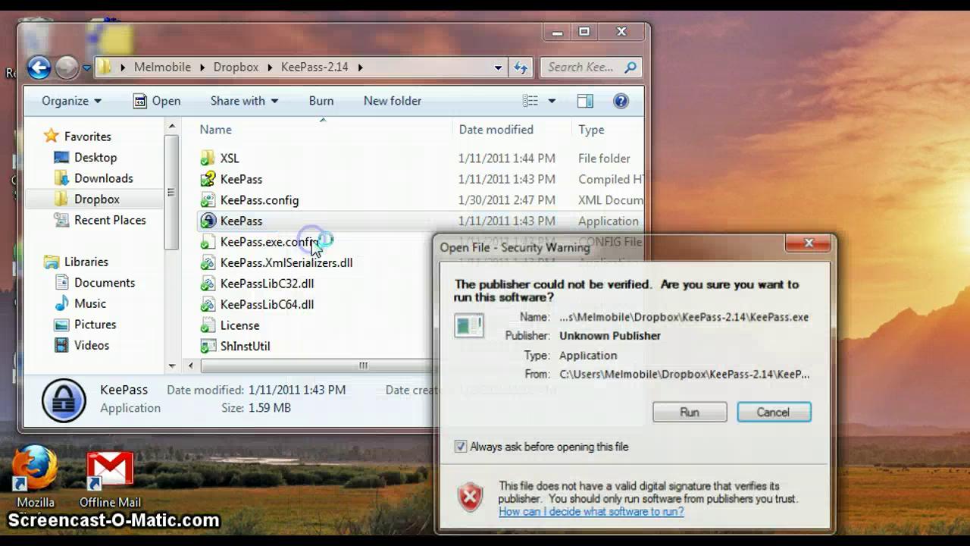
{"action": "left_click", "coordinate": [691, 413]}
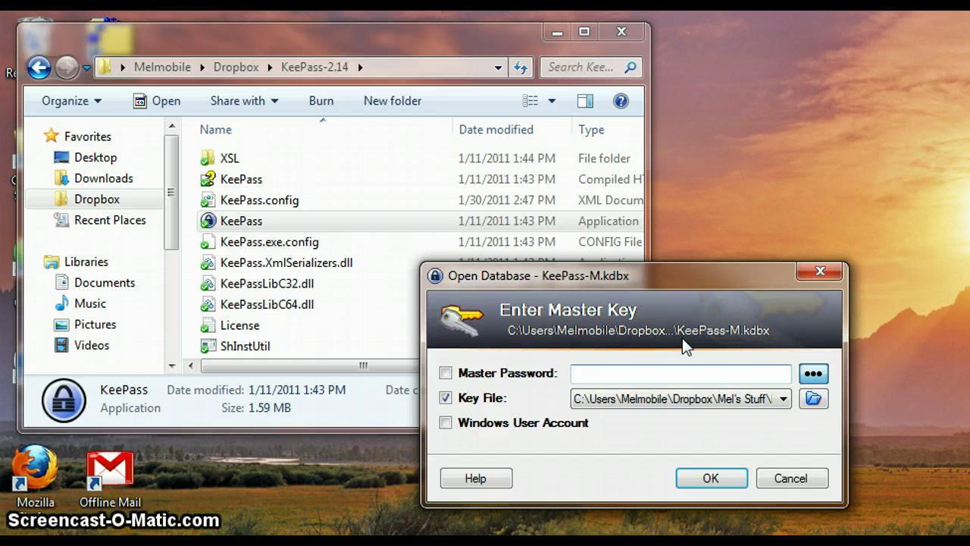
Dismiss the KeePass-M.kdbx unlock prompt and start a new KDBX database named 'My Sample DB' in Mine.
{"action": "left_click", "coordinate": [776, 478]}
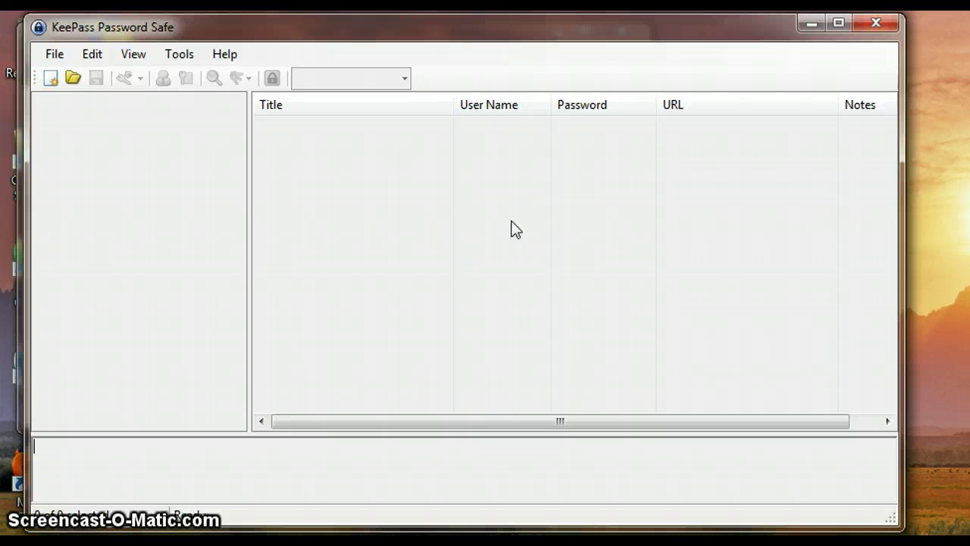
{"action": "left_click", "coordinate": [45, 84]}
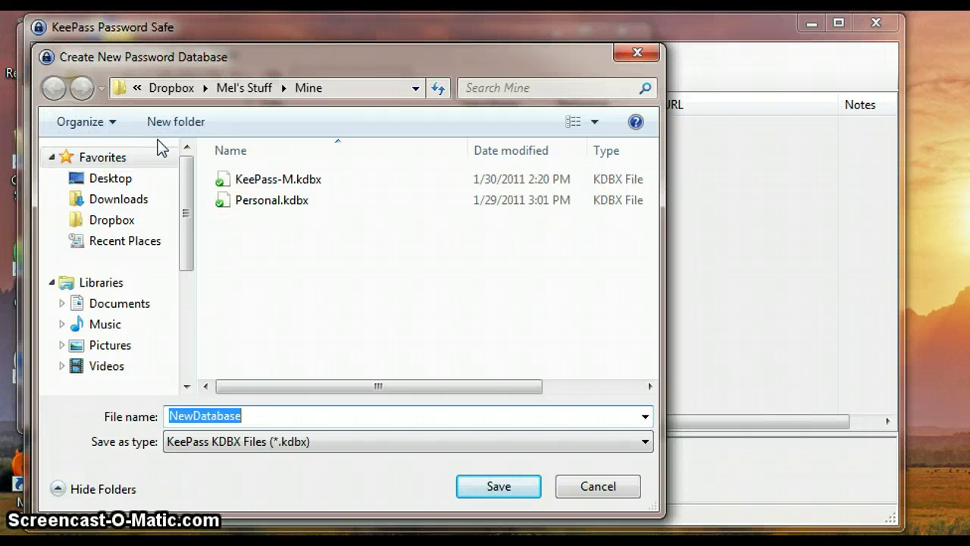
{"action": "left_click", "coordinate": [336, 442]}
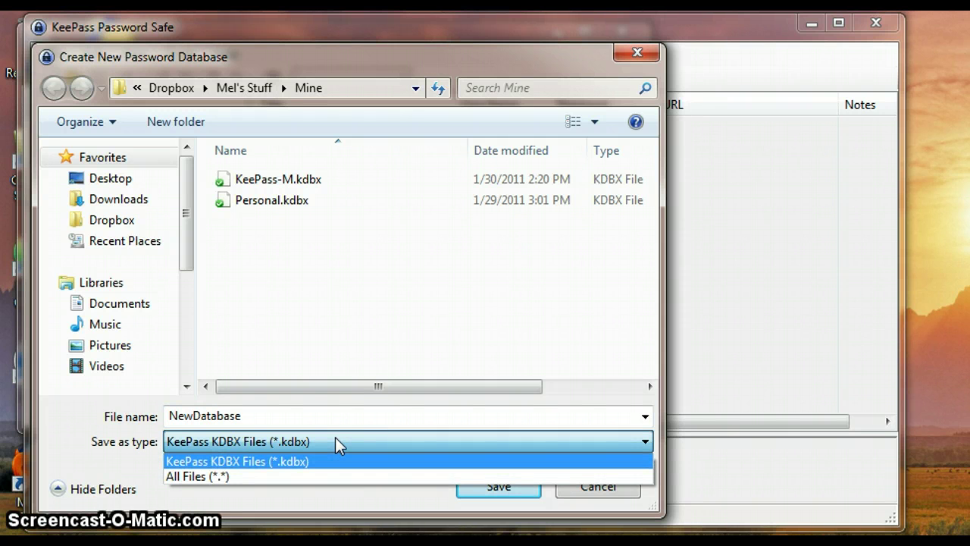
{"action": "left_click", "coordinate": [336, 440]}
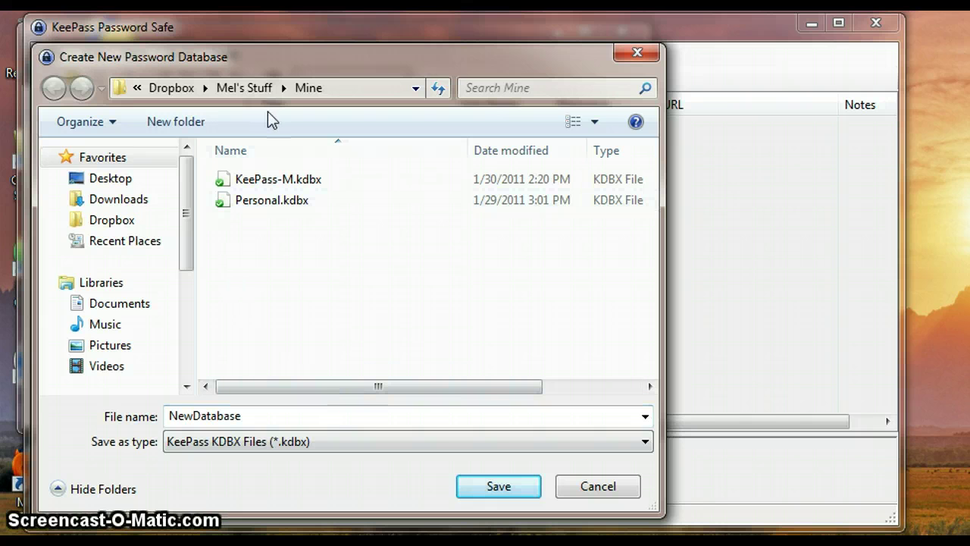
{"action": "left_click", "coordinate": [302, 94]}
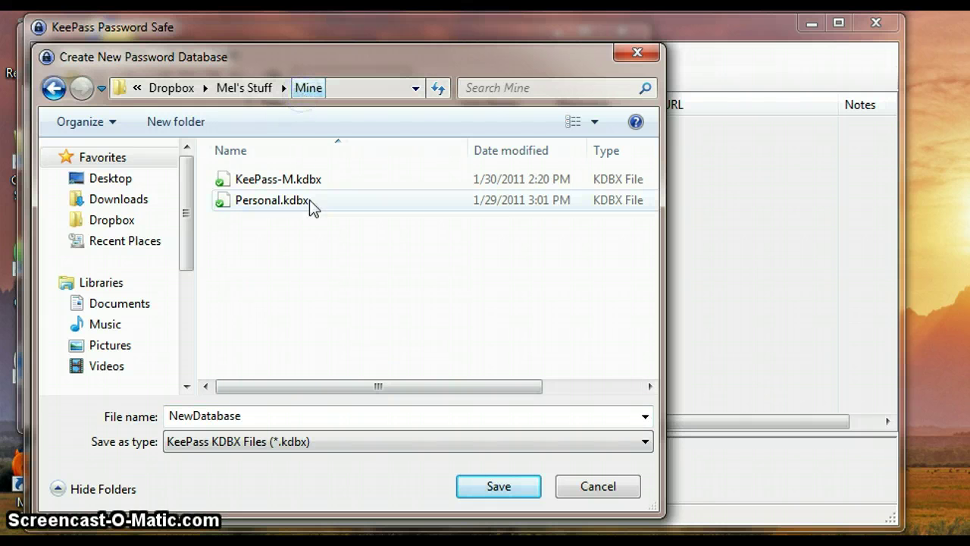
{"action": "double_click", "coordinate": [353, 421]}
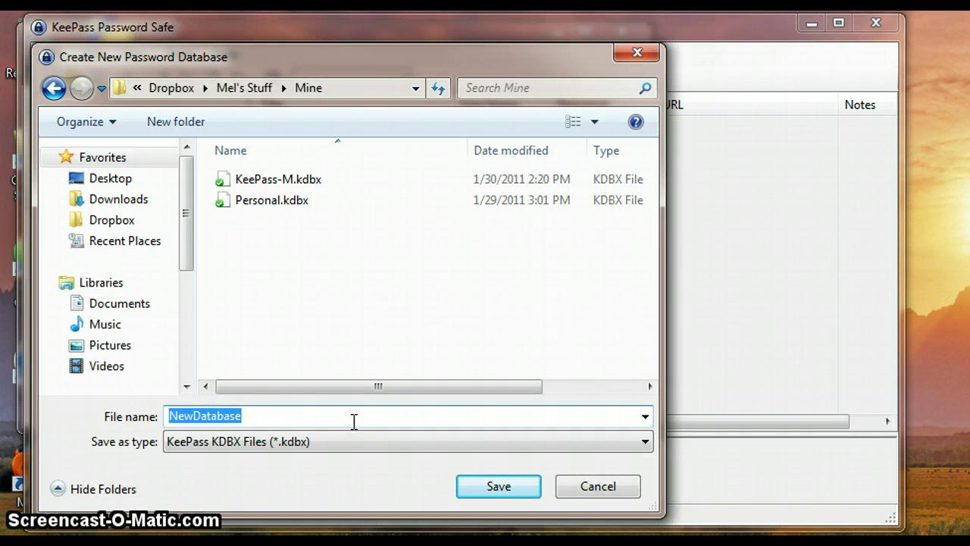
{"action": "type", "text": "My "}
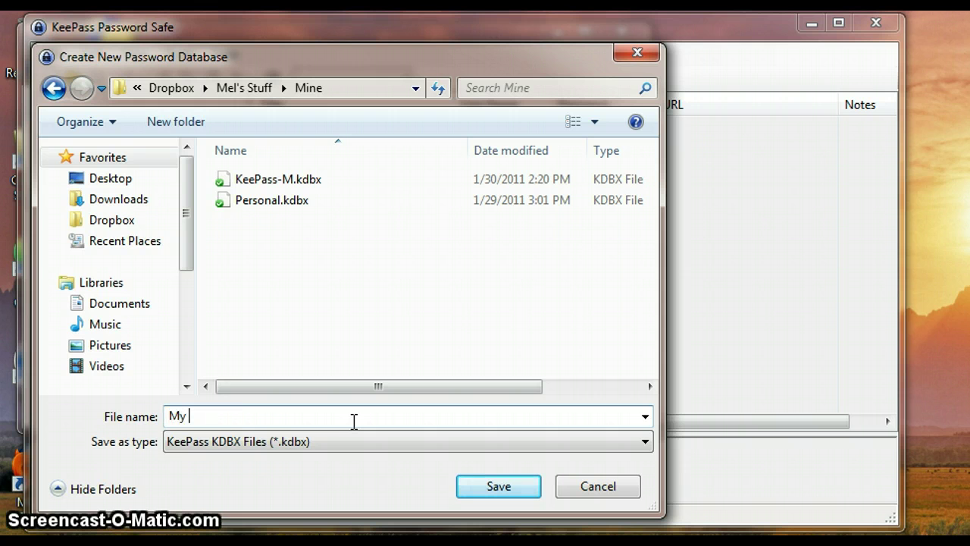
{"action": "type", "text": "Sample DB"}
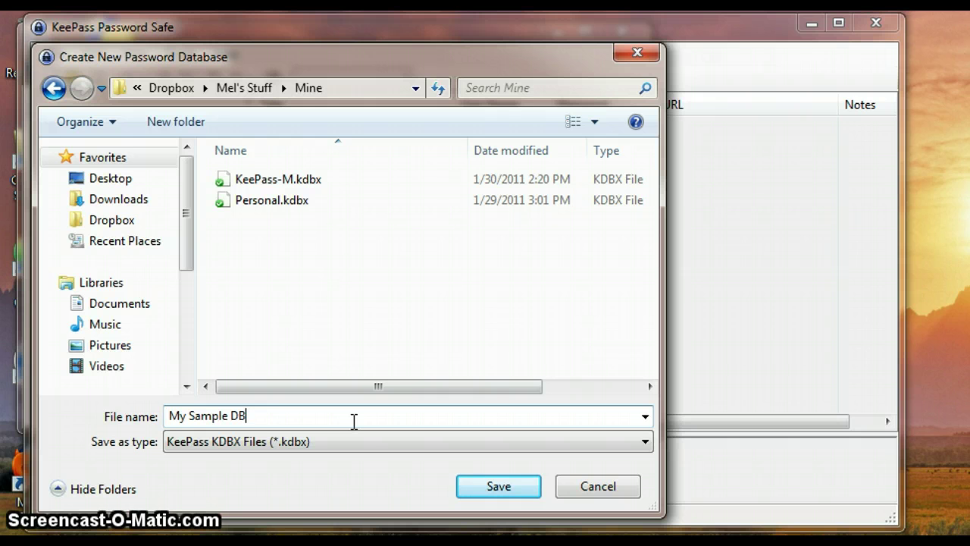
Save the new database file and enter the master password in both password fields.
{"action": "left_click", "coordinate": [476, 488]}
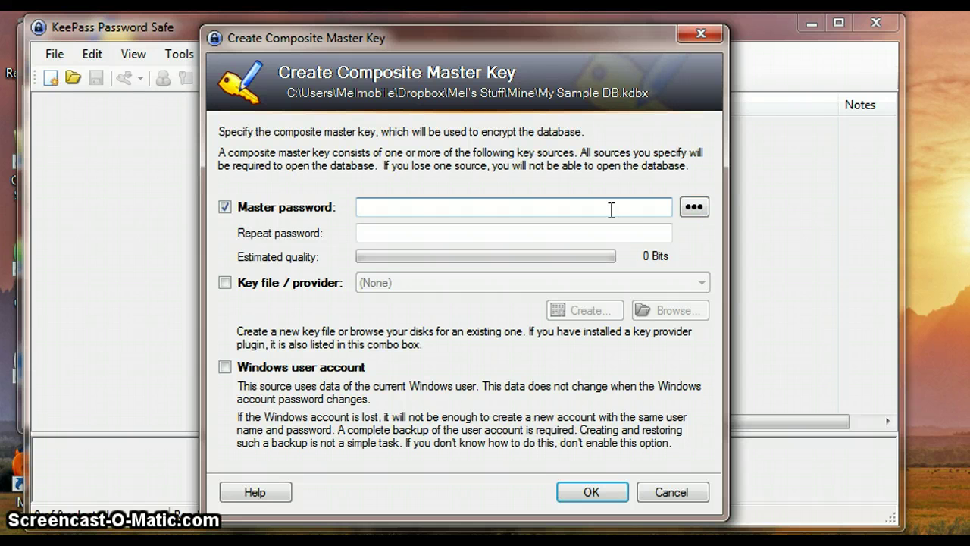
{"action": "type", "text": "thisismysam"}
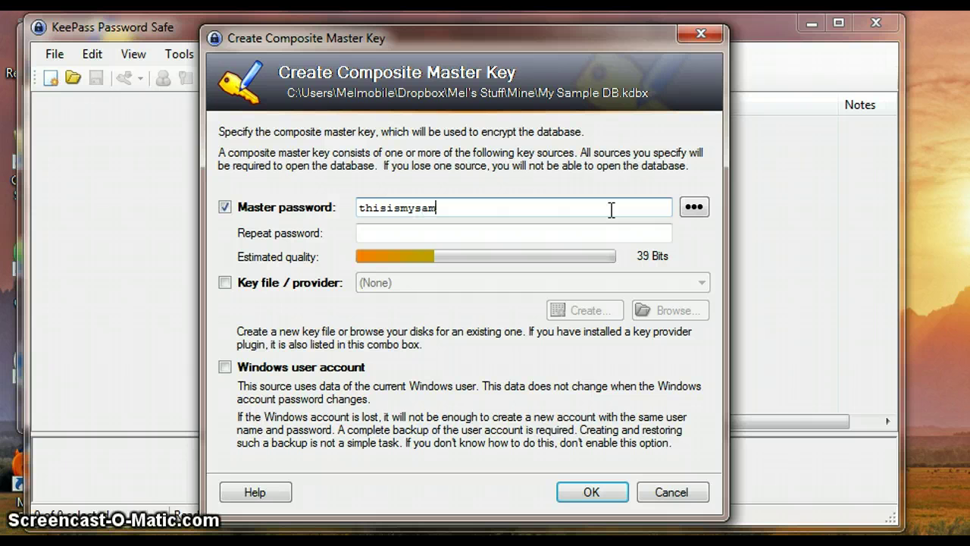
{"action": "type", "text": "pledataba"}
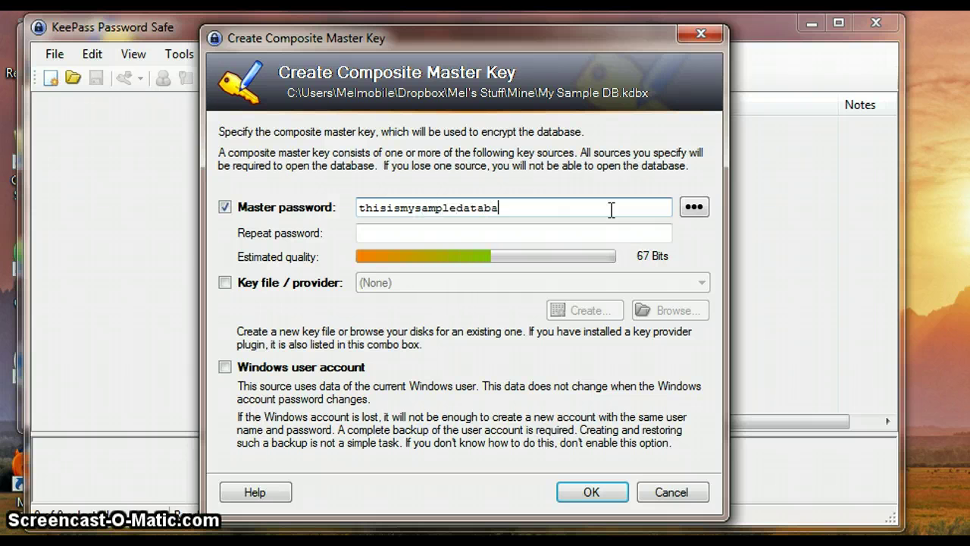
{"action": "type", "text": "se"}
{"action": "left_click", "coordinate": [522, 226]}
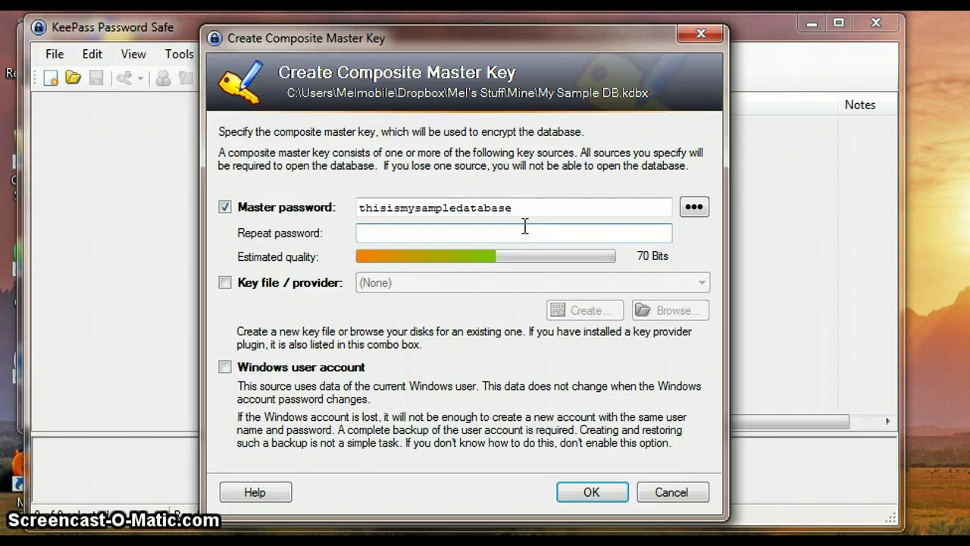
{"action": "type", "text": "thisiis"}
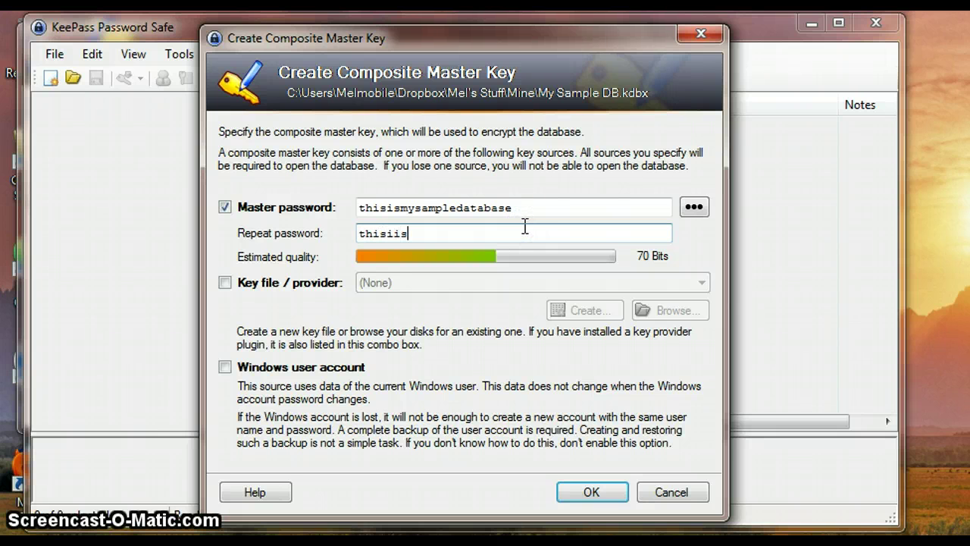
{"action": "type", "text": "mysampledata"}
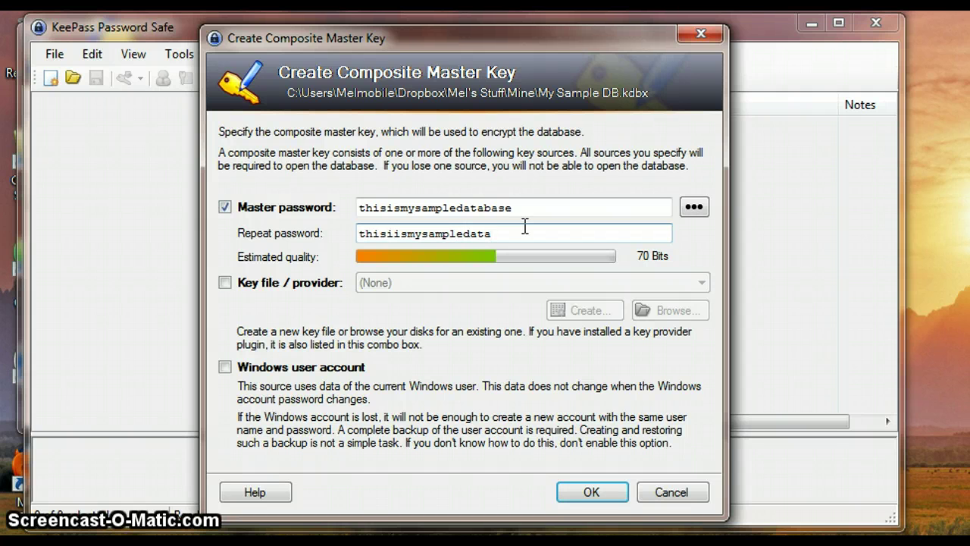
{"action": "type", "text": "base"}
Reveal both passwords and delete the extra 'i' typo from the repeated one.
{"action": "left_click", "coordinate": [702, 204]}
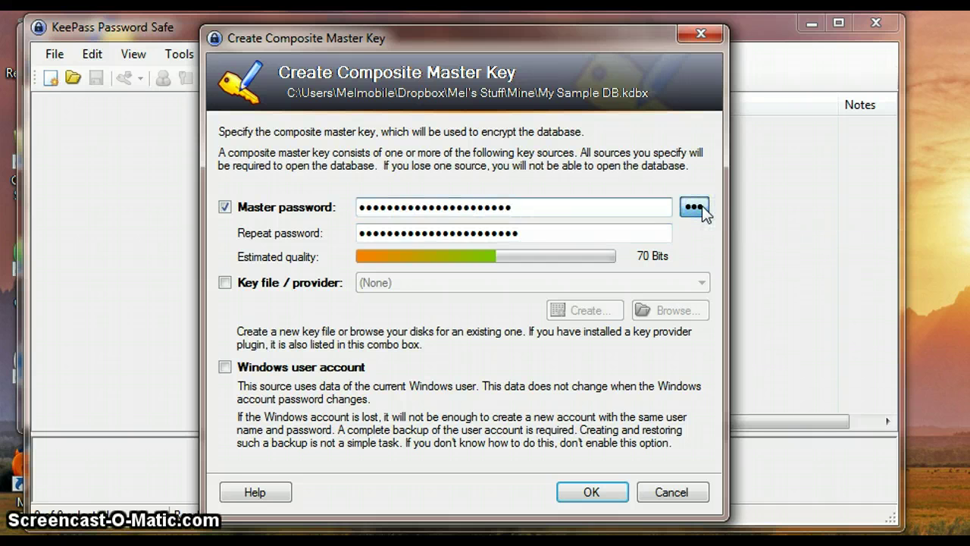
{"action": "left_click", "coordinate": [702, 205]}
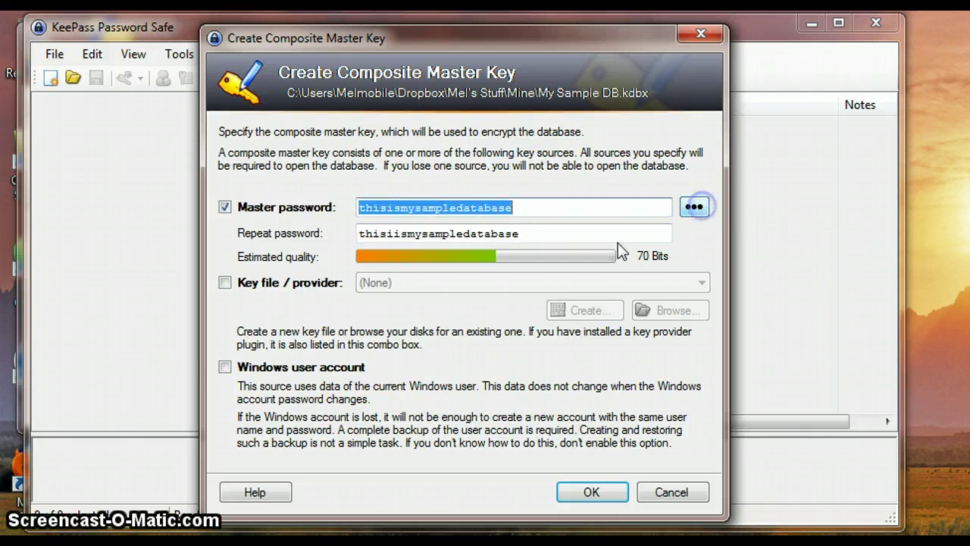
{"action": "left_click", "coordinate": [578, 233]}
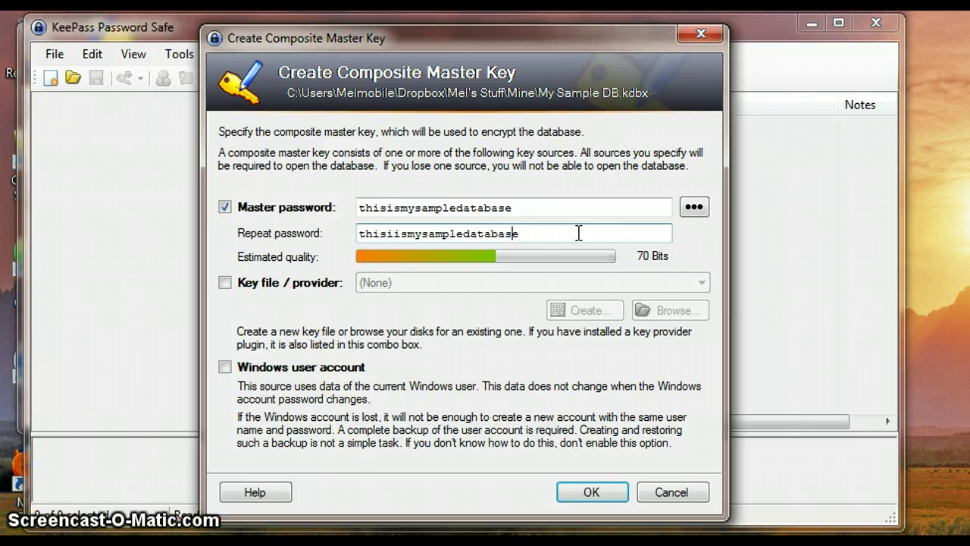
{"action": "key", "text": "Left"}
{"action": "key", "text": "Left"}
{"action": "key", "text": "Left"}
{"action": "key", "text": "Left"}
{"action": "key", "text": "Left"}
{"action": "key", "text": "Left"}
{"action": "key", "text": "Left"}
{"action": "key", "text": "Left"}
{"action": "key", "text": "Left"}
{"action": "key", "text": "Left"}
{"action": "key", "text": "Left"}
{"action": "key", "text": "Left"}
{"action": "key", "text": "Left"}
{"action": "key", "text": "Left"}
{"action": "key", "text": "Left"}
{"action": "key", "text": "Left"}
{"action": "key", "text": "Left"}
{"action": "key", "text": "BackSpace"}
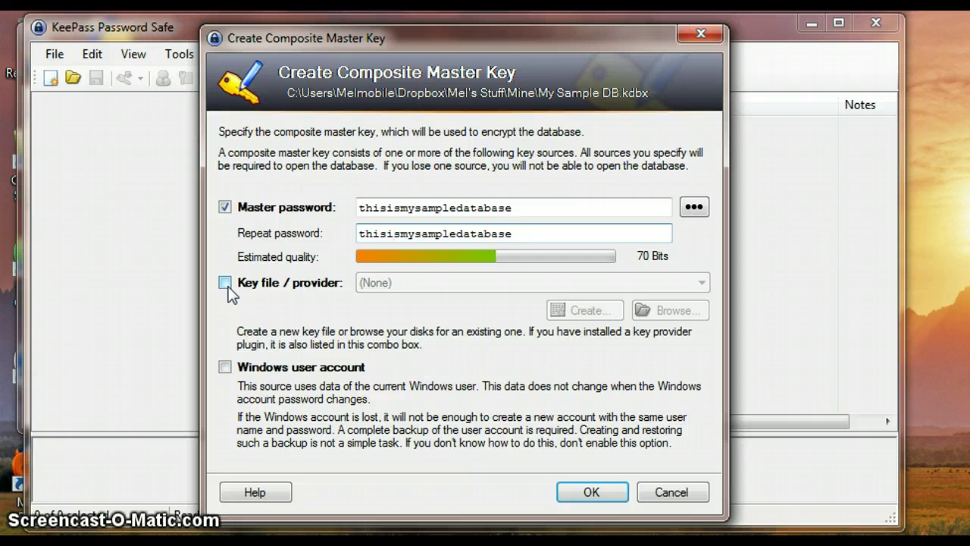
Enable the key file option and create a new Key Files (*.key) file named My Sample DB.
{"action": "left_click", "coordinate": [228, 290]}
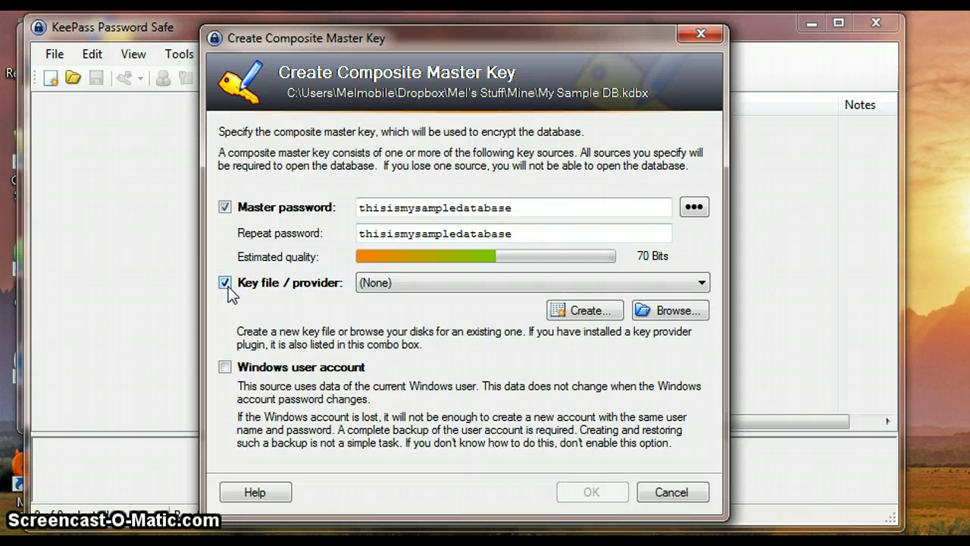
{"action": "left_click", "coordinate": [568, 311]}
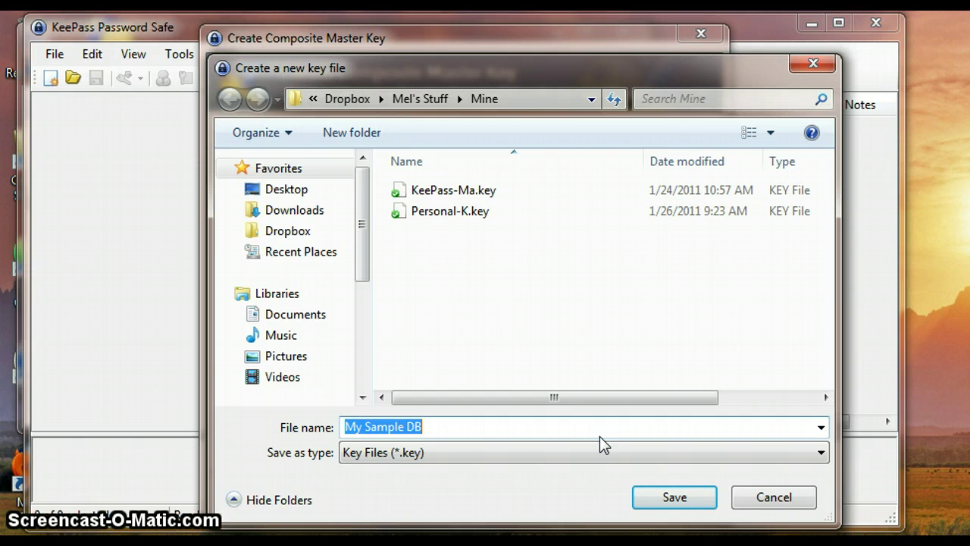
{"action": "left_click", "coordinate": [486, 453]}
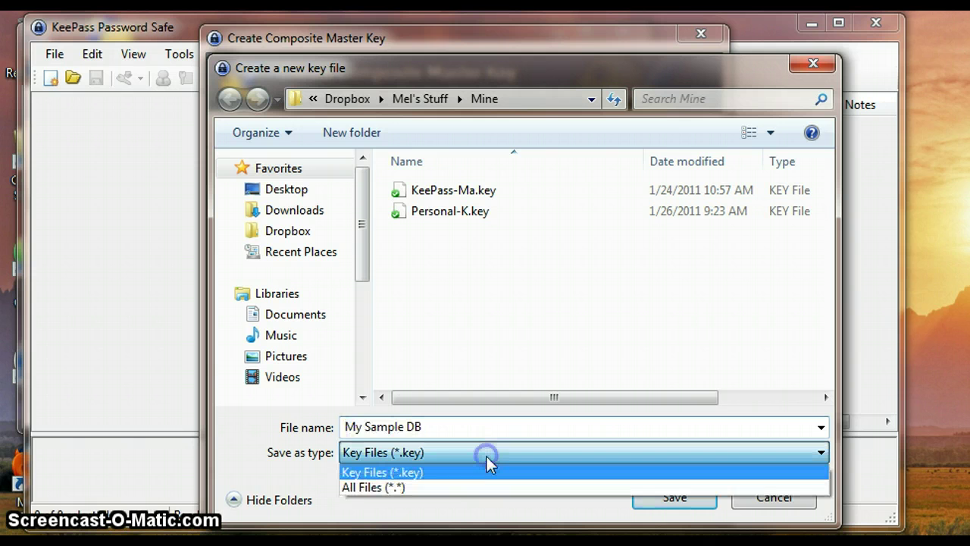
{"action": "left_click", "coordinate": [487, 457]}
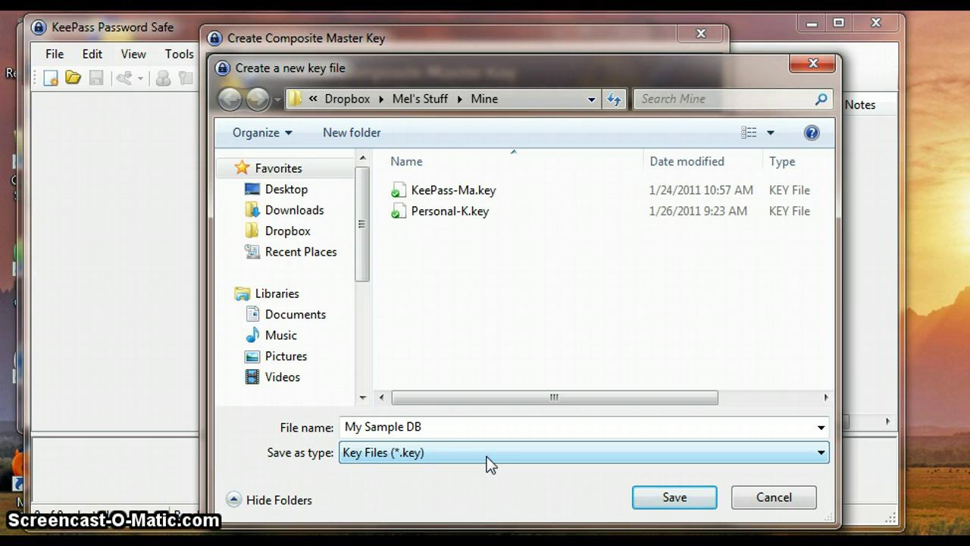
{"action": "left_click", "coordinate": [446, 434]}
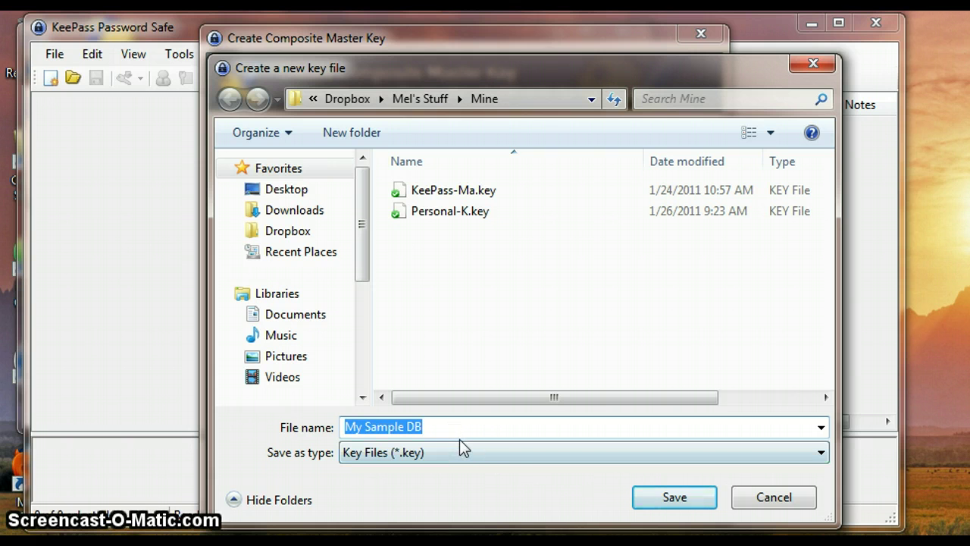
Save My Sample DB.key and supply random keyboard input as extra entropy.
{"action": "left_click", "coordinate": [662, 500]}
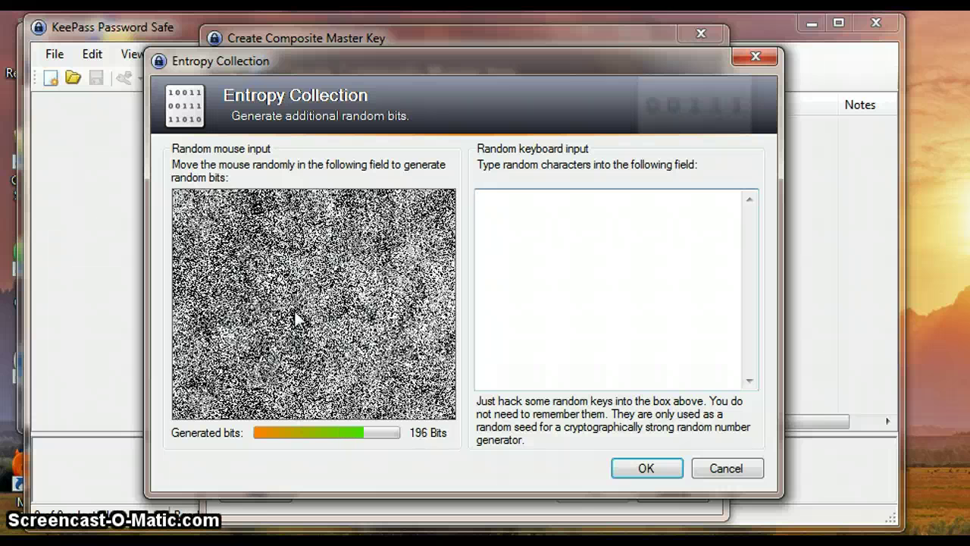
{"action": "left_click", "coordinate": [495, 222]}
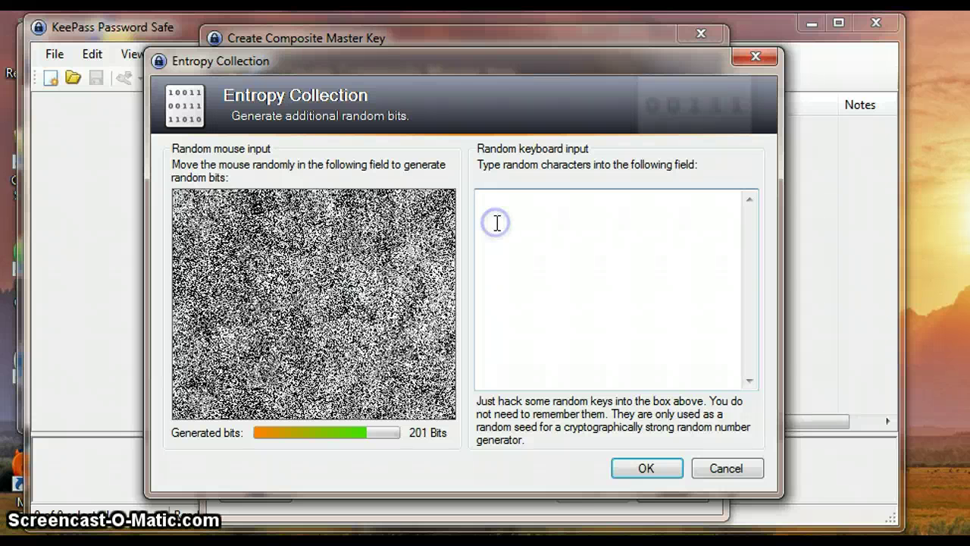
{"action": "type", "text": "ditnaoietnlfilthnpqiegnimtaidgnrifngdrj"}
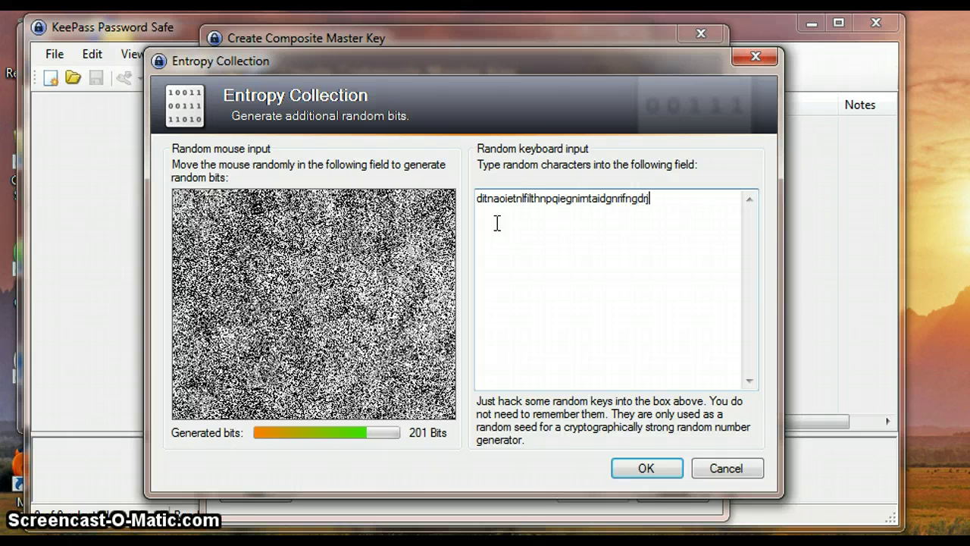
{"action": "type", "text": "efj[r[epjtgdophf9etep;gory5t"}
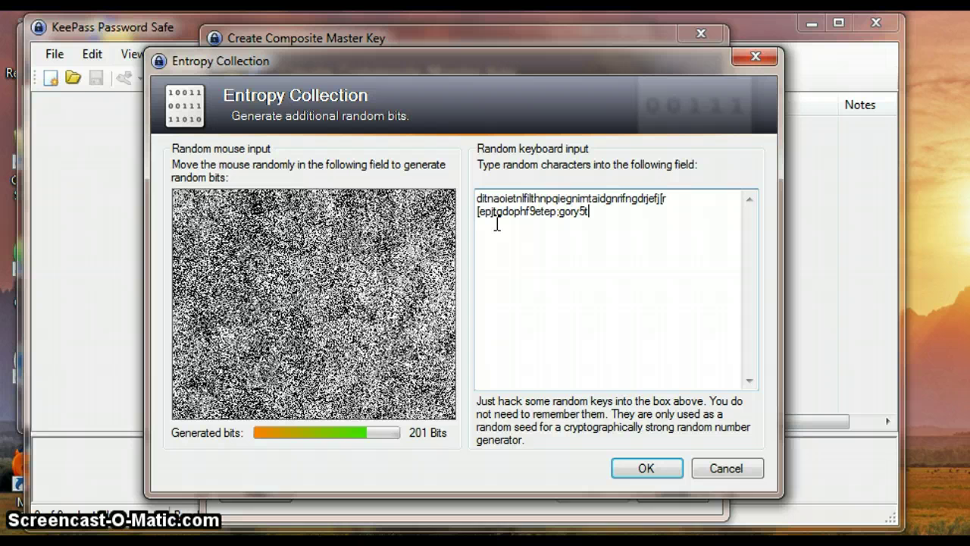
{"action": "left_click", "coordinate": [679, 469]}
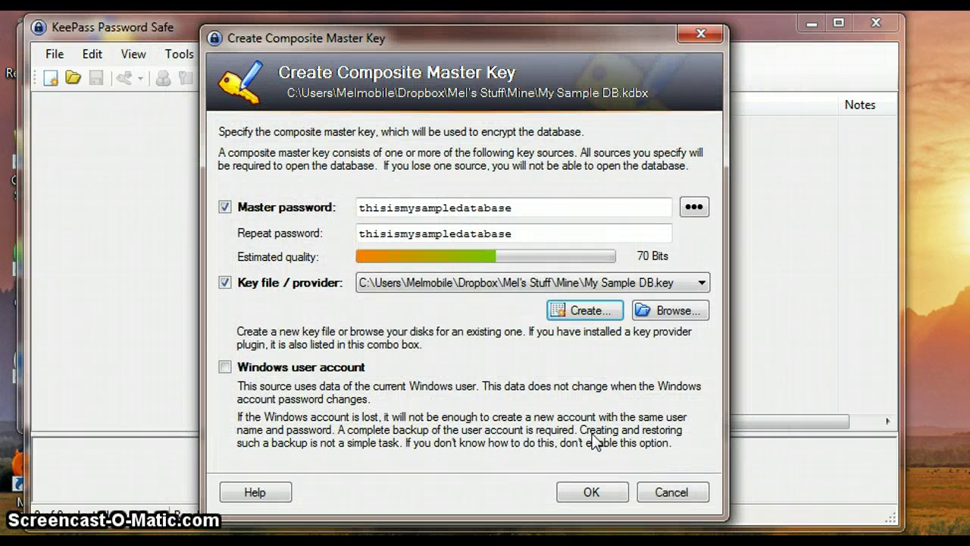
Confirm the master password and key file, and accept the default database settings.
{"action": "left_click", "coordinate": [597, 492]}
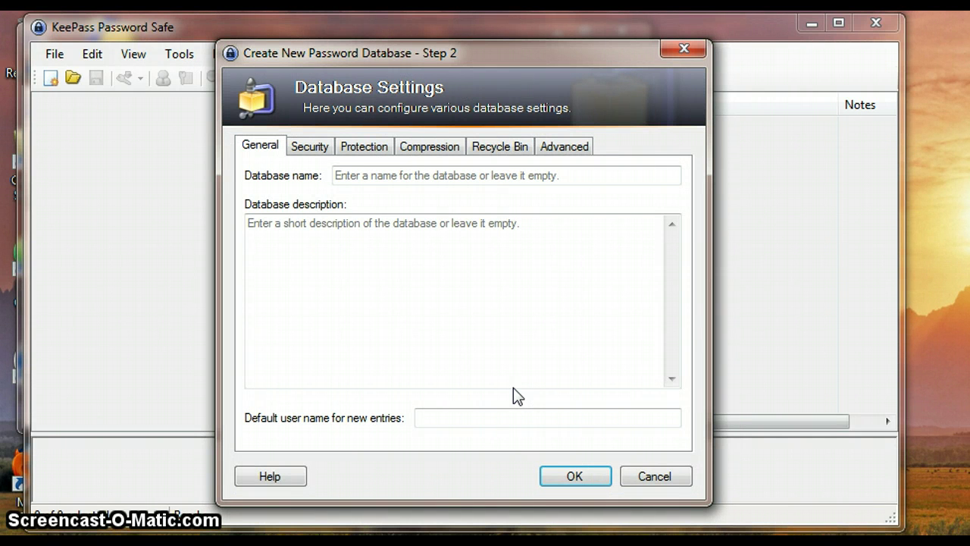
{"action": "left_click", "coordinate": [570, 478]}
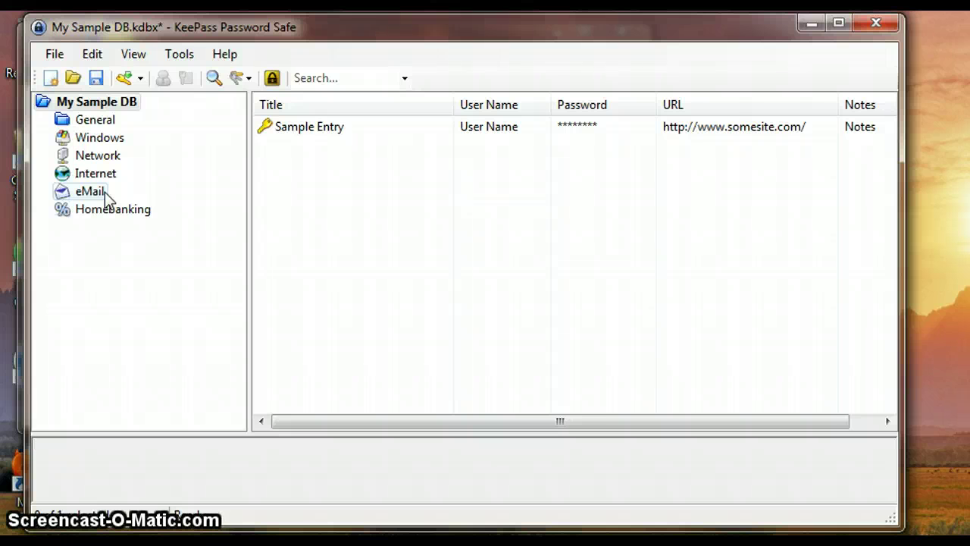
Add a new entry in the eMail group titled 'Gmail' with the account's e-mail address as user name.
{"action": "left_click", "coordinate": [91, 192]}
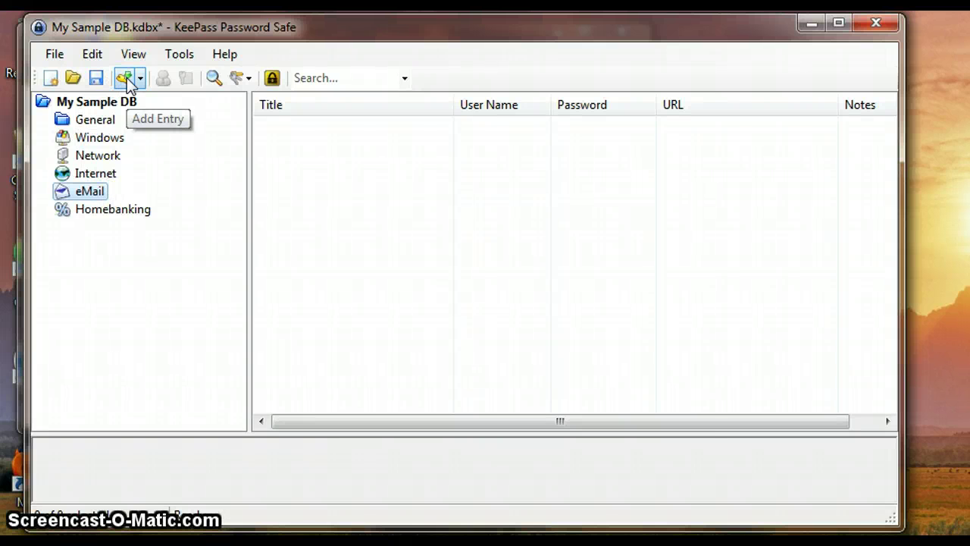
{"action": "left_click", "coordinate": [125, 78]}
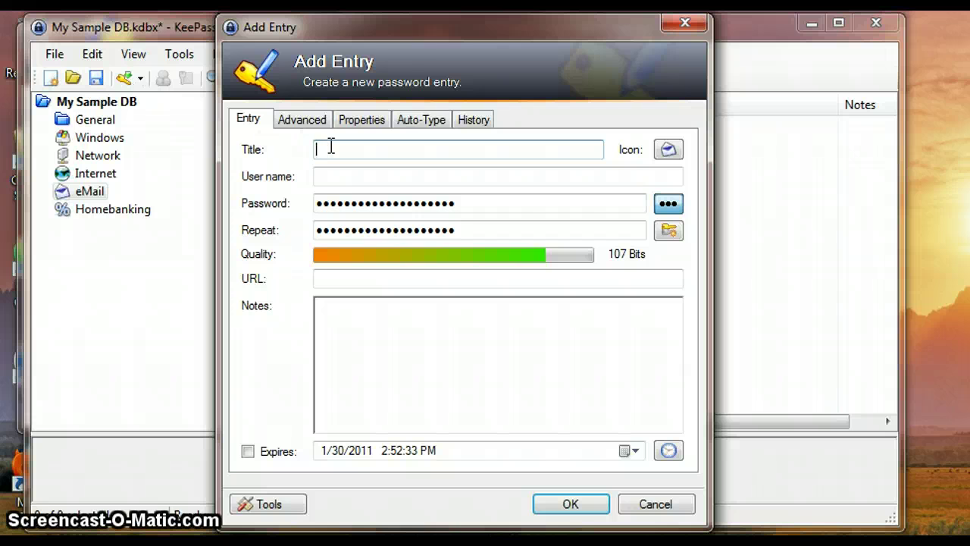
{"action": "type", "text": "Gmail"}
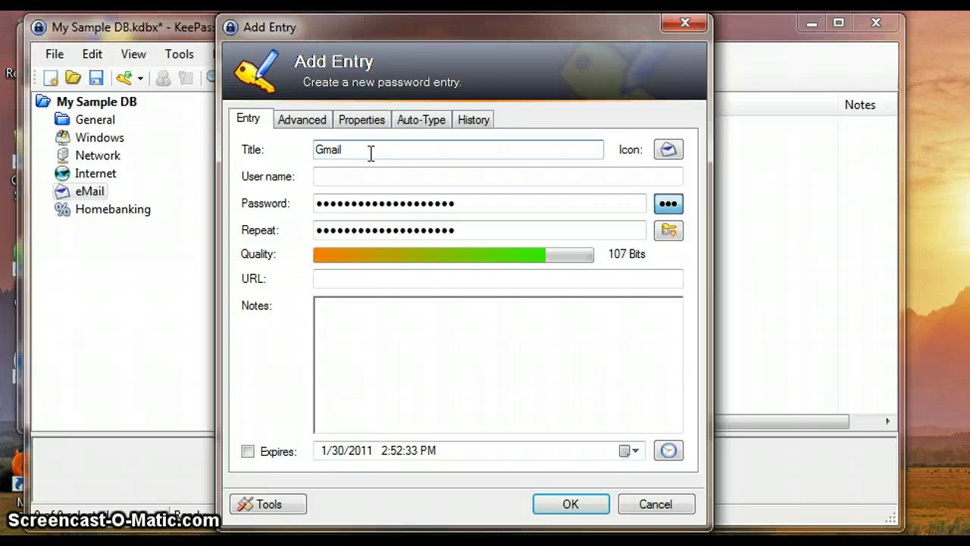
{"action": "left_click", "coordinate": [385, 177]}
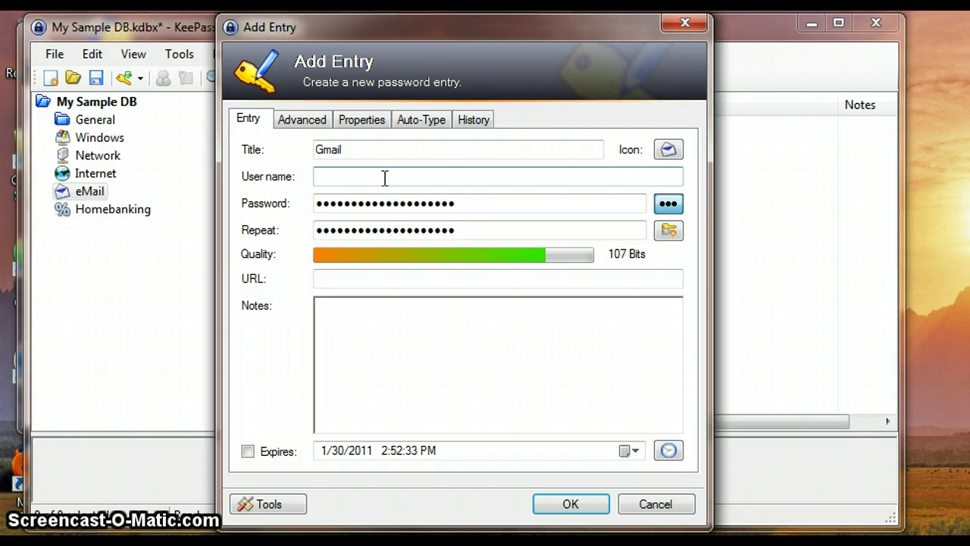
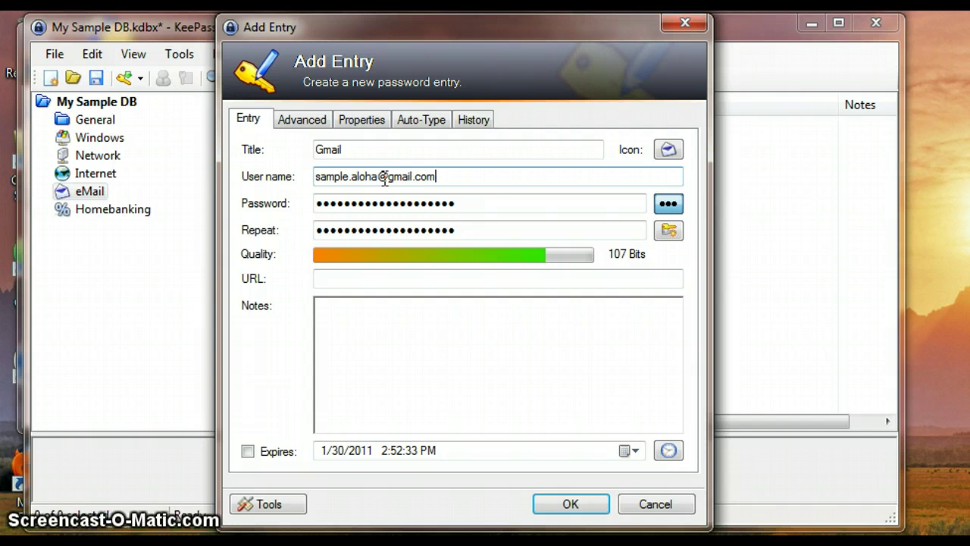
Show the entry's password as plain text and bring up the password generation options.
{"action": "left_click", "coordinate": [465, 201]}
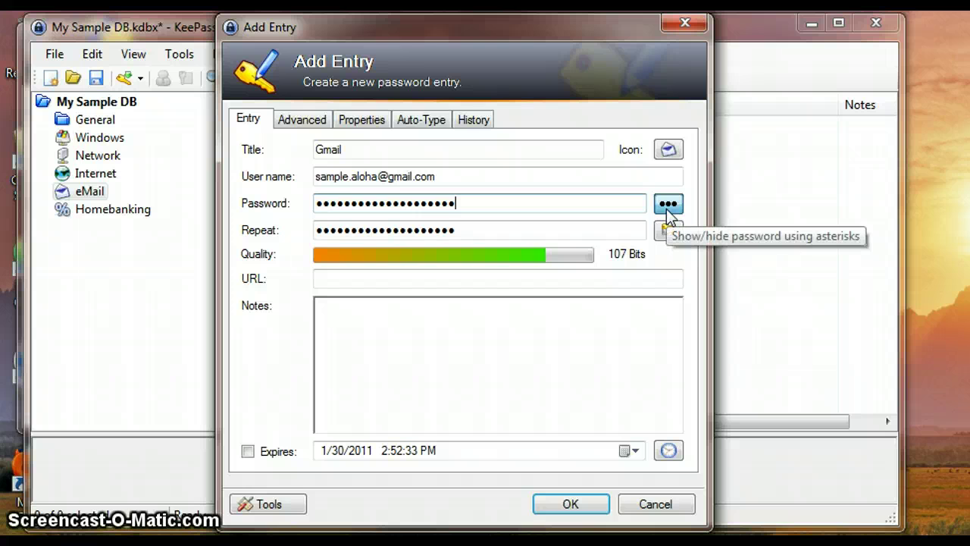
{"action": "left_click", "coordinate": [667, 210]}
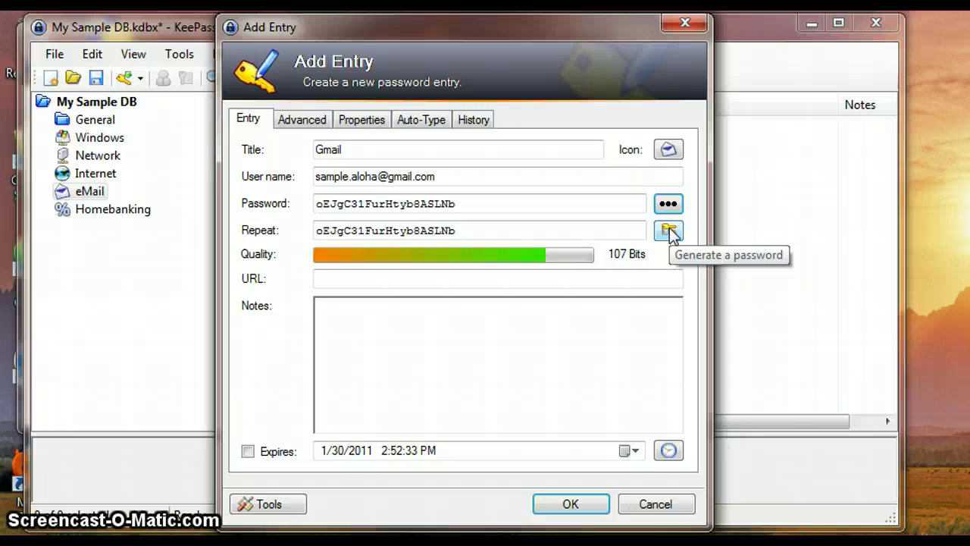
{"action": "left_click", "coordinate": [670, 233]}
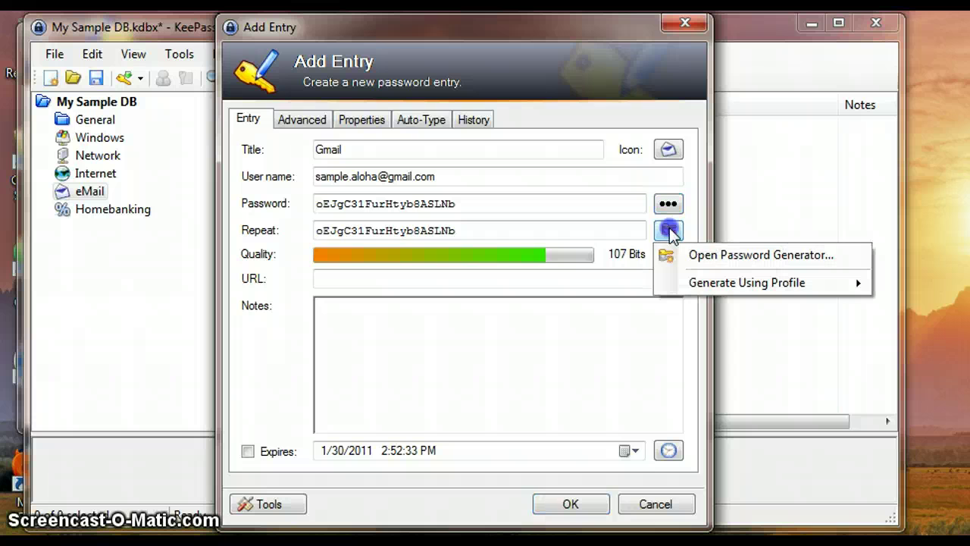
Generate a new 20-character letters-and-digits password with the Password Generator, then mask it.
{"action": "left_click", "coordinate": [719, 257]}
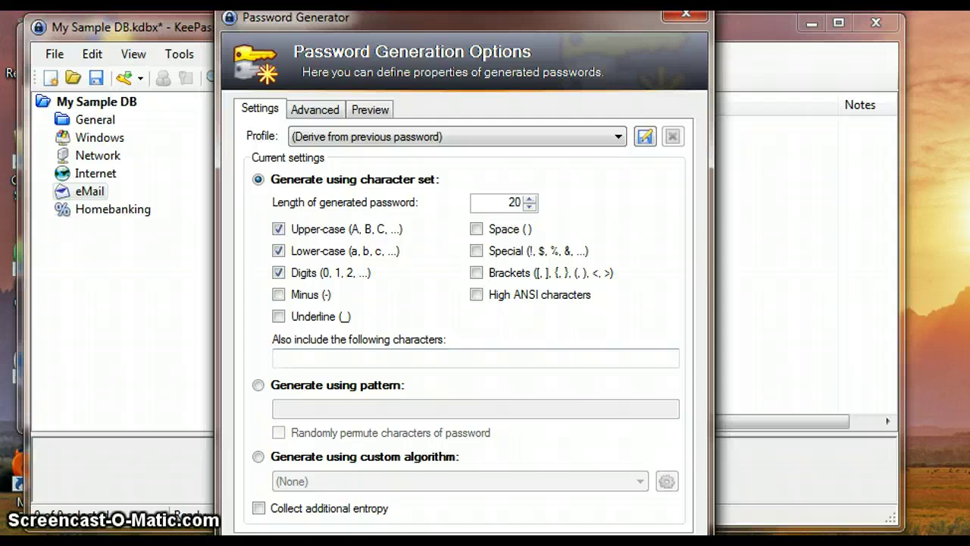
{"action": "key", "text": "Return"}
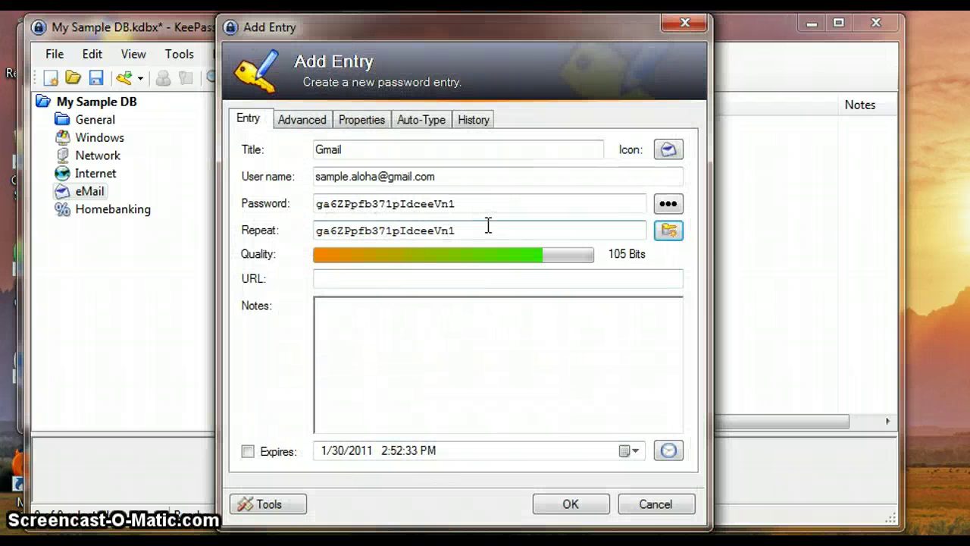
{"action": "left_click", "coordinate": [535, 203]}
{"action": "left_click", "coordinate": [667, 203]}
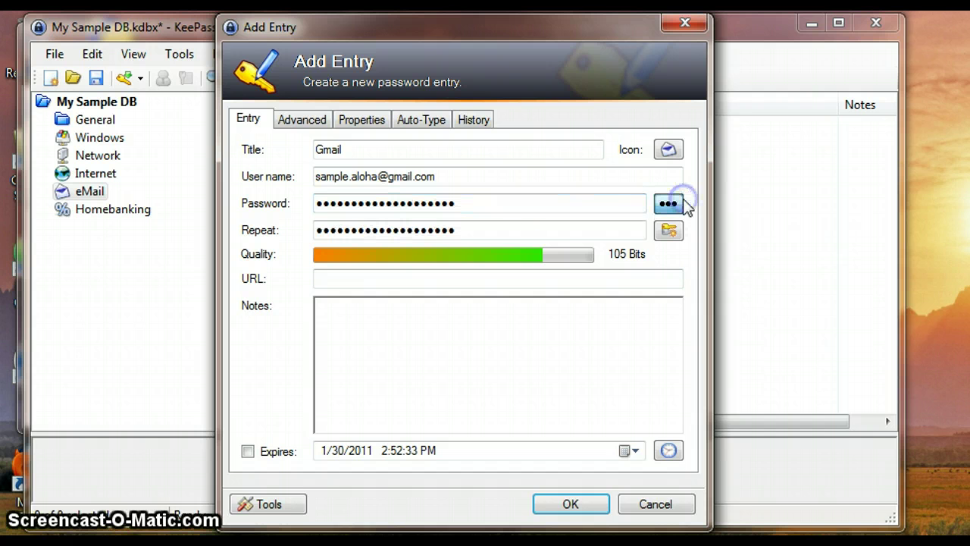
Replace the password and its repeat with a custom 8-character password.
{"action": "left_click", "coordinate": [604, 208]}
{"action": "key", "text": "BackSpace"}
{"action": "key", "text": "BackSpace"}
{"action": "key", "text": "BackSpace"}
{"action": "key", "text": "BackSpace"}
{"action": "key", "text": "BackSpace"}
{"action": "key", "text": "BackSpace"}
{"action": "key", "text": "BackSpace"}
{"action": "key", "text": "BackSpace"}
{"action": "key", "text": "BackSpace"}
{"action": "key", "text": "BackSpace"}
{"action": "key", "text": "BackSpace"}
{"action": "key", "text": "BackSpace"}
{"action": "key", "text": "BackSpace"}
{"action": "key", "text": "BackSpace"}
{"action": "key", "text": "BackSpace"}
{"action": "key", "text": "BackSpace"}
{"action": "key", "text": "BackSpace"}
{"action": "key", "text": "BackSpace"}
{"action": "key", "text": "BackSpace"}
{"action": "key", "text": "BackSpace"}
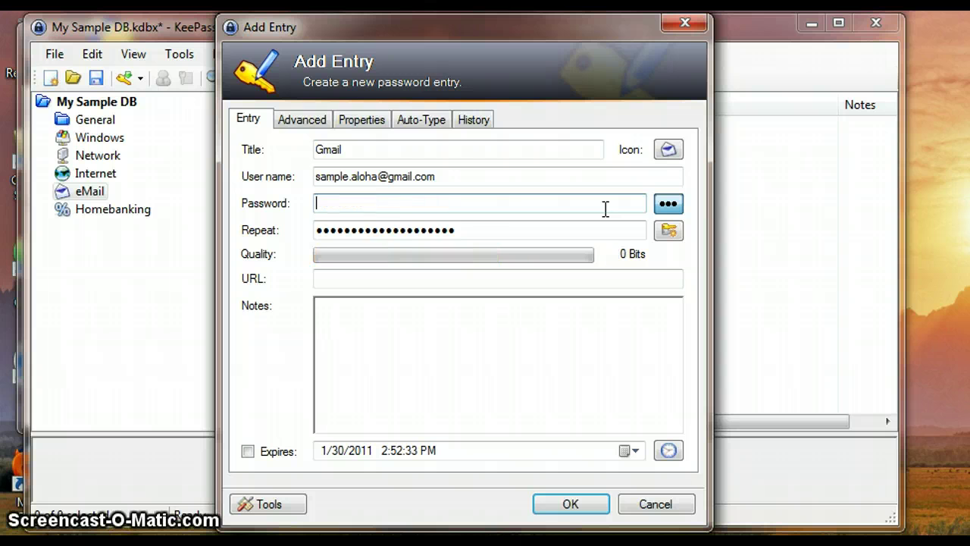
{"action": "type", "text": "••••••"}
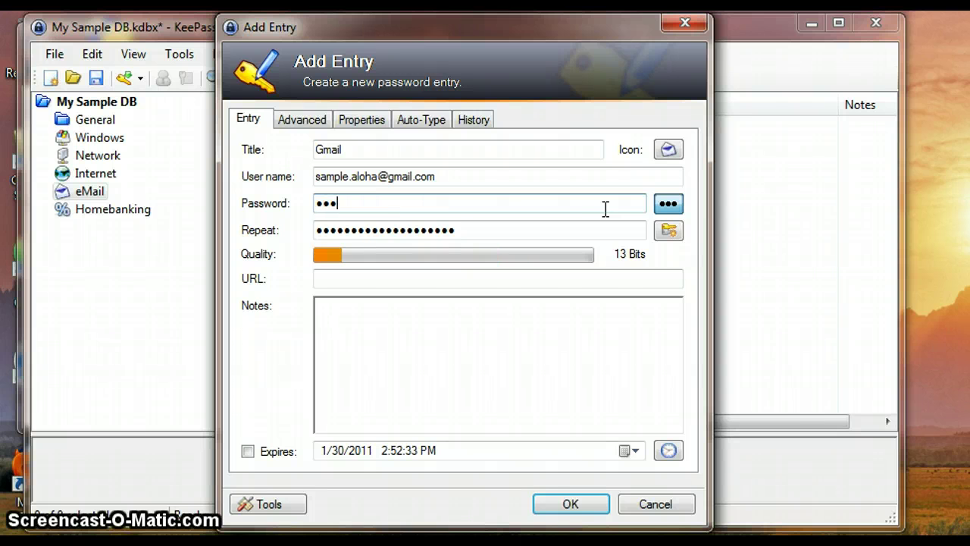
{"action": "type", "text": "••"}
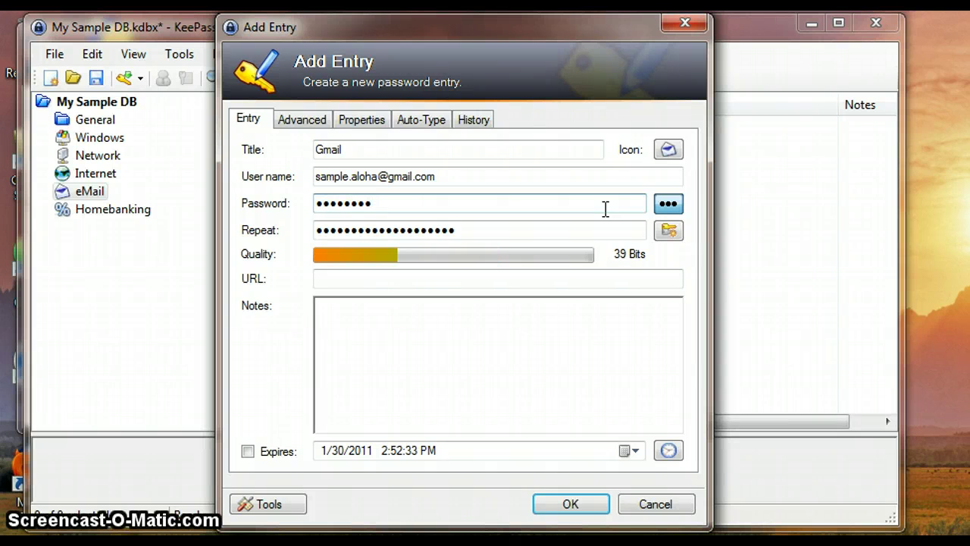
{"action": "left_click", "coordinate": [481, 225]}
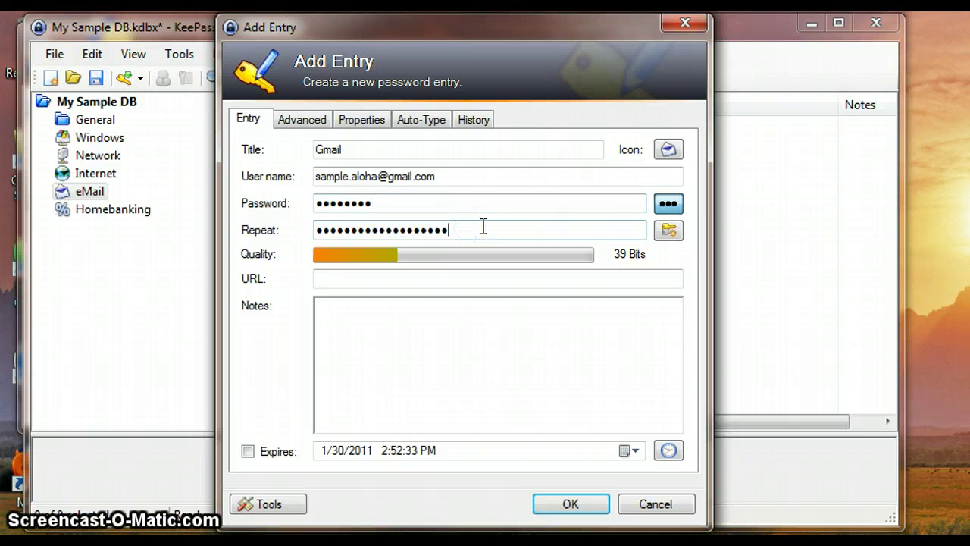
{"action": "key", "text": "BackSpace"}
{"action": "key", "text": "BackSpace"}
{"action": "key", "text": "BackSpace"}
{"action": "key", "text": "BackSpace"}
{"action": "key", "text": "BackSpace"}
{"action": "key", "text": "BackSpace"}
{"action": "key", "text": "BackSpace"}
{"action": "key", "text": "BackSpace"}
{"action": "key", "text": "BackSpace"}
{"action": "key", "text": "BackSpace"}
{"action": "key", "text": "BackSpace"}
{"action": "key", "text": "BackSpace"}
{"action": "key", "text": "BackSpace"}
{"action": "key", "text": "BackSpace"}
{"action": "key", "text": "BackSpace"}
{"action": "key", "text": "BackSpace"}
{"action": "key", "text": "BackSpace"}
{"action": "key", "text": "BackSpace"}
{"action": "key", "text": "BackSpace"}
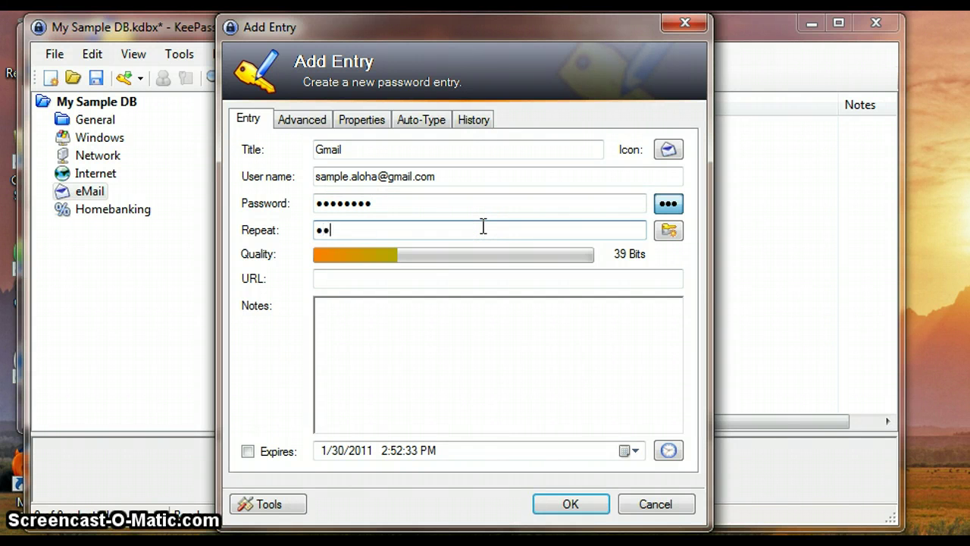
{"action": "type", "text": "••••••••"}
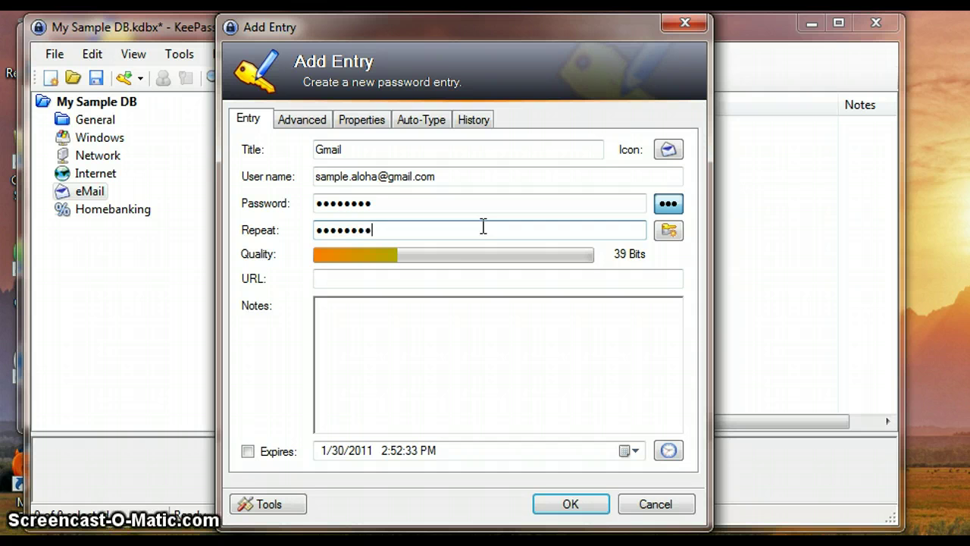
{"action": "left_click", "coordinate": [437, 275]}
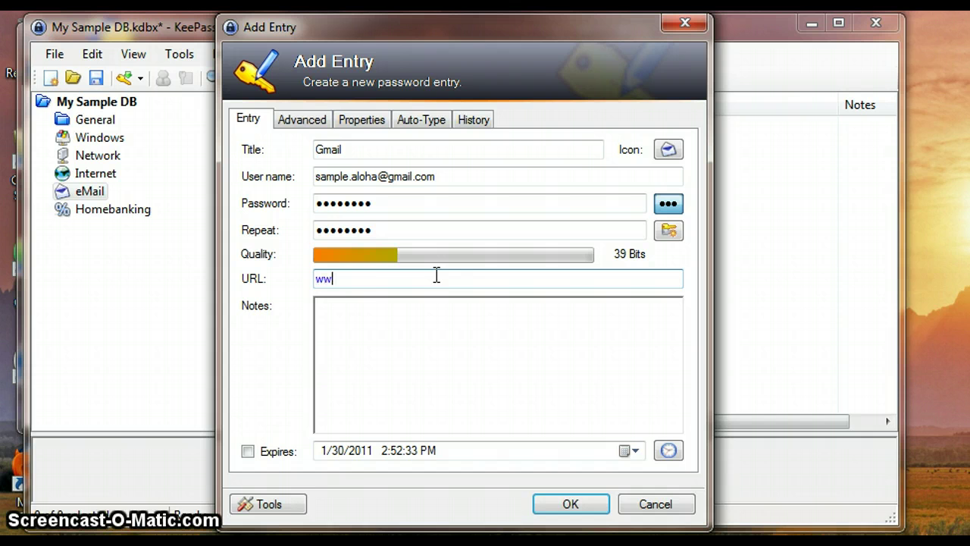
{"action": "type", "text": "www.gmail.com"}
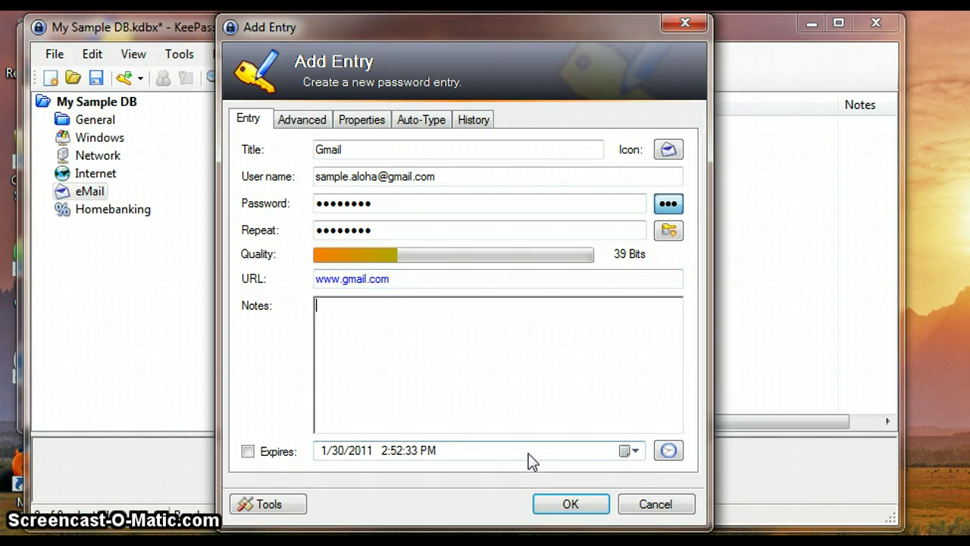
{"action": "left_click", "coordinate": [568, 505]}
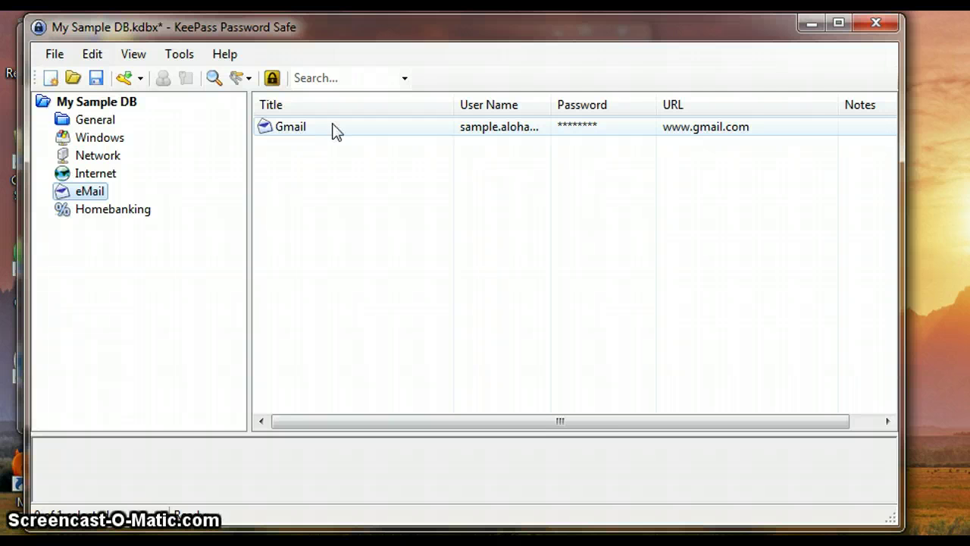
Save My Sample DB to disk and close KeePass.
{"action": "left_click", "coordinate": [98, 79]}
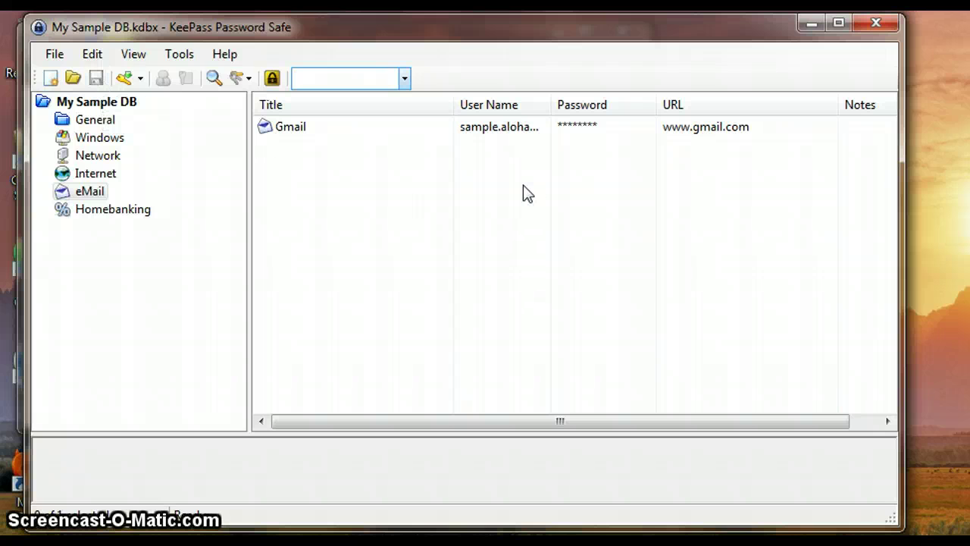
{"action": "left_click", "coordinate": [876, 26]}
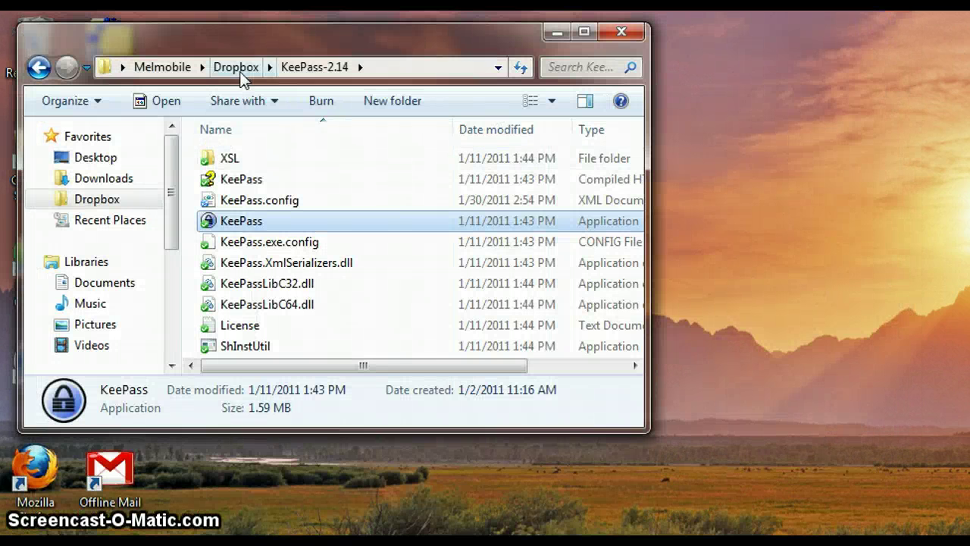
Launch KeePass.exe from Windows Explorer, allowing it to run past the security warning.
{"action": "right_click", "coordinate": [287, 221]}
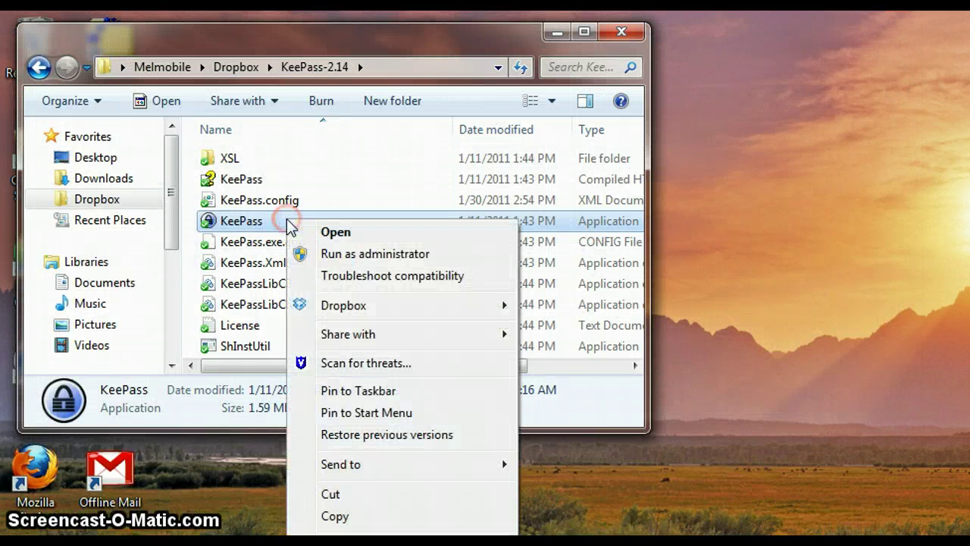
{"action": "left_click", "coordinate": [327, 232]}
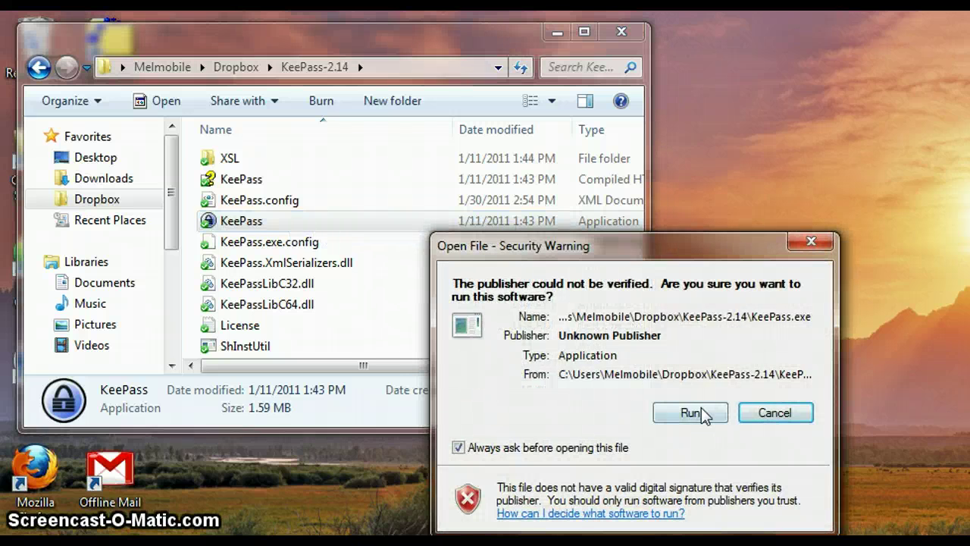
{"action": "left_click", "coordinate": [690, 351]}
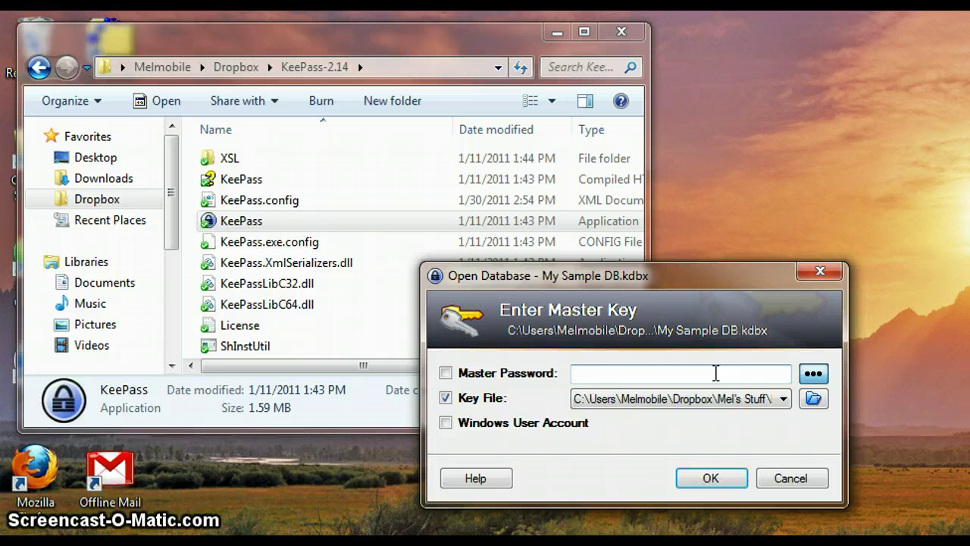
Enter the master password and select My Sample DB.key as the key file to unlock My Sample DB.
{"action": "type", "text": "••"}
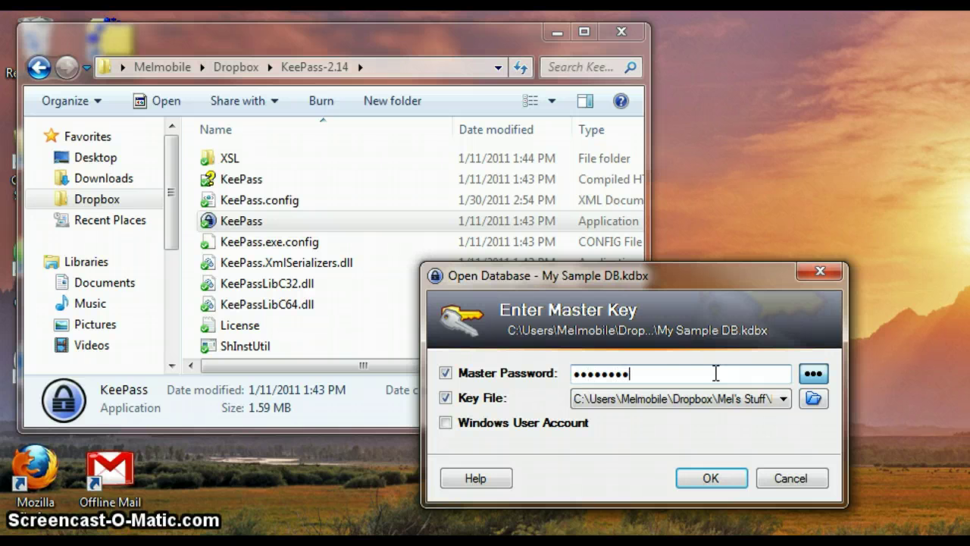
{"action": "type", "text": "•••••••••••••"}
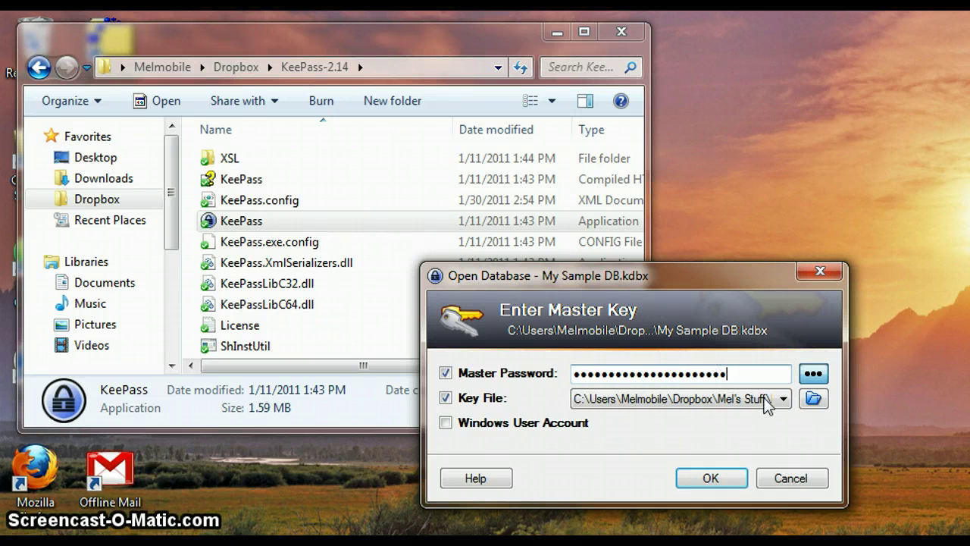
{"action": "left_click", "coordinate": [814, 372]}
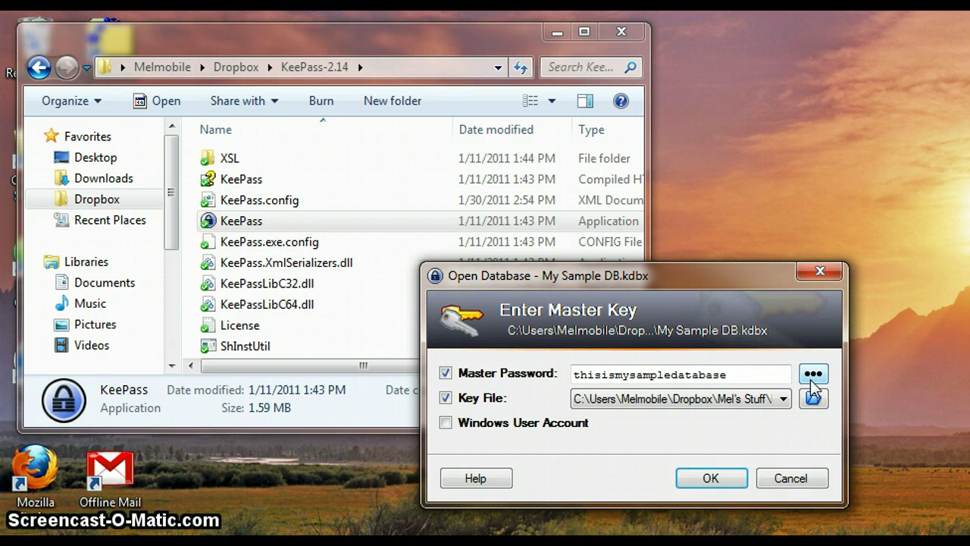
{"action": "left_click", "coordinate": [813, 372]}
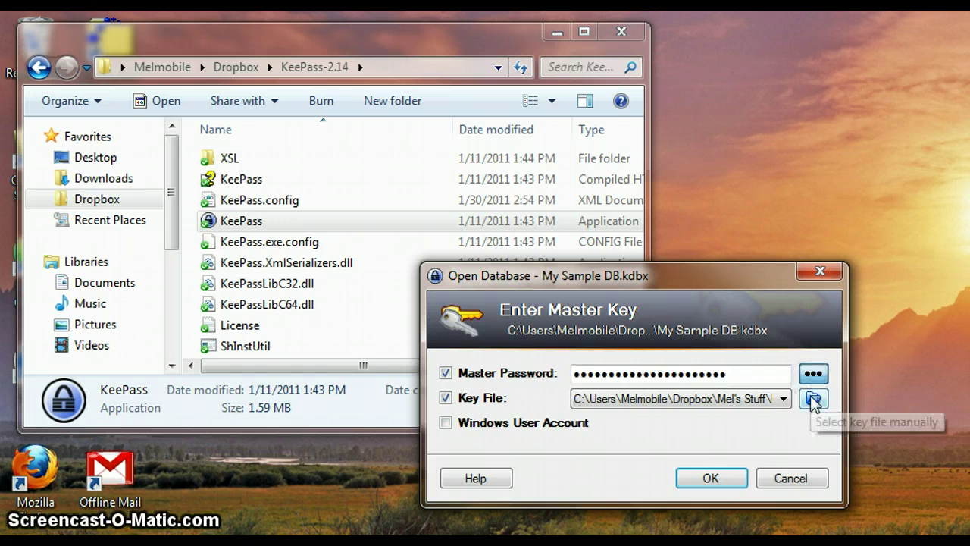
{"action": "left_click", "coordinate": [812, 400]}
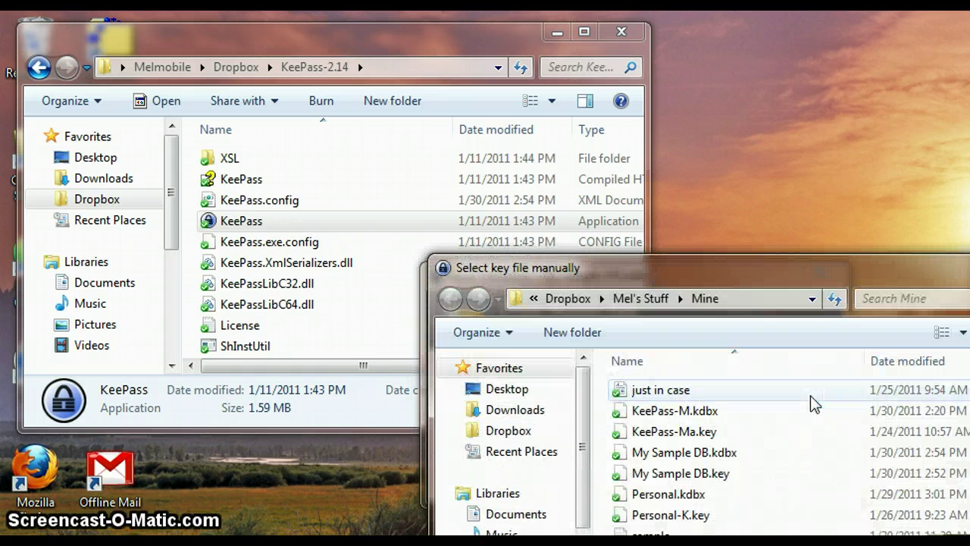
{"action": "left_click", "coordinate": [737, 478]}
{"action": "key", "text": "Return"}
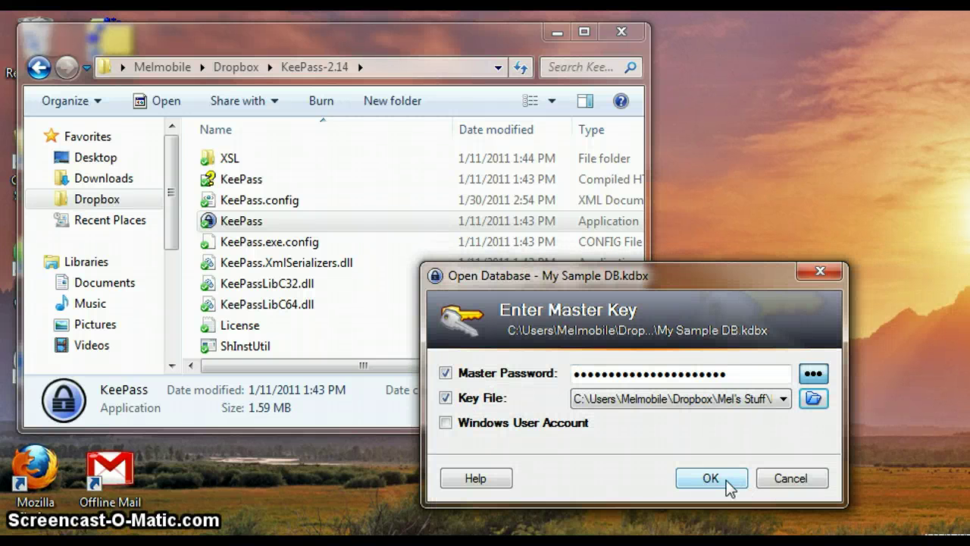
{"action": "left_click", "coordinate": [725, 479]}
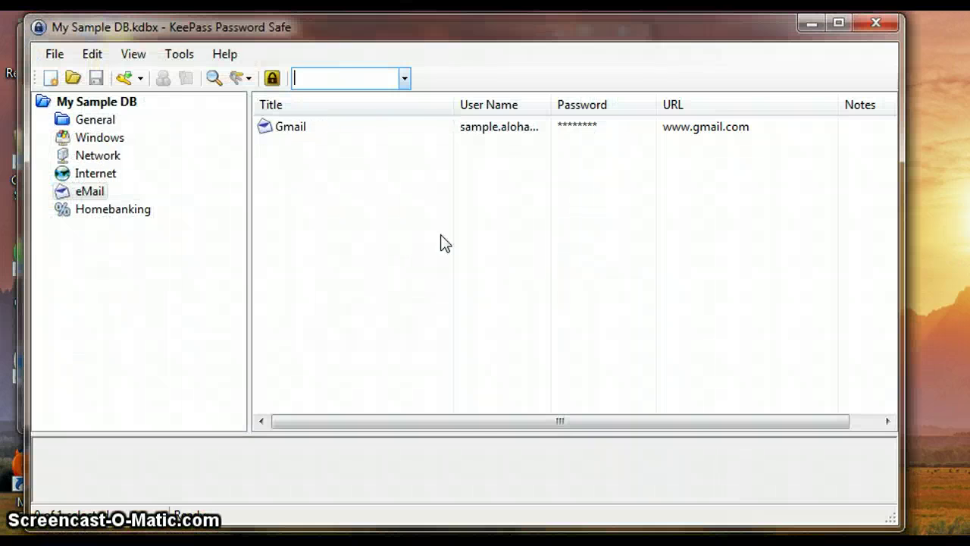
Load gmail.com in a new Chrome incognito window, then return to KeePass.
{"action": "left_click", "coordinate": [273, 130]}
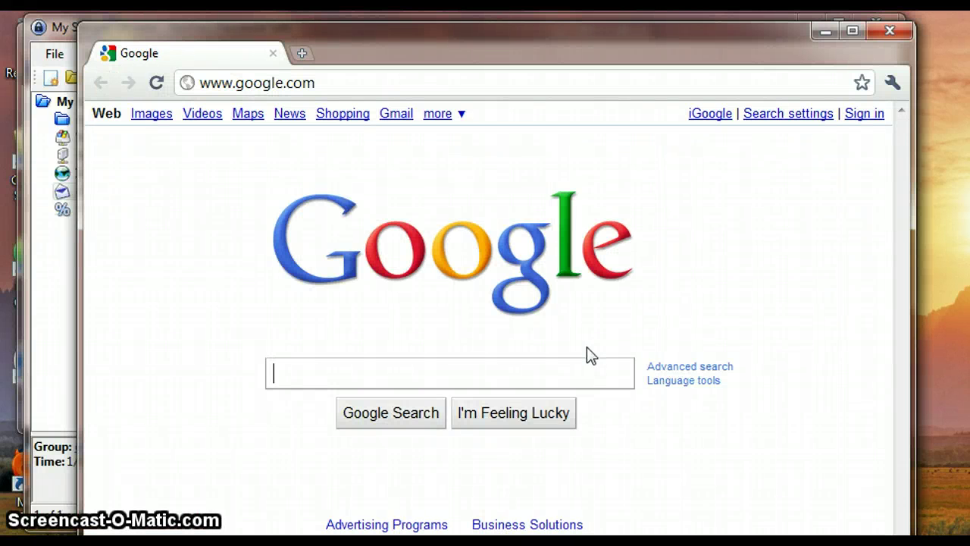
{"action": "left_click", "coordinate": [893, 83]}
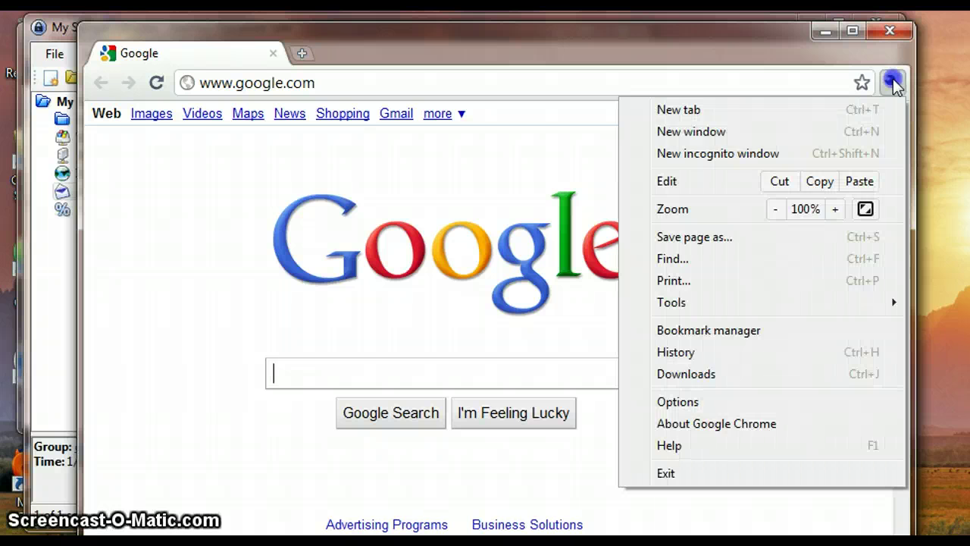
{"action": "left_click", "coordinate": [808, 154]}
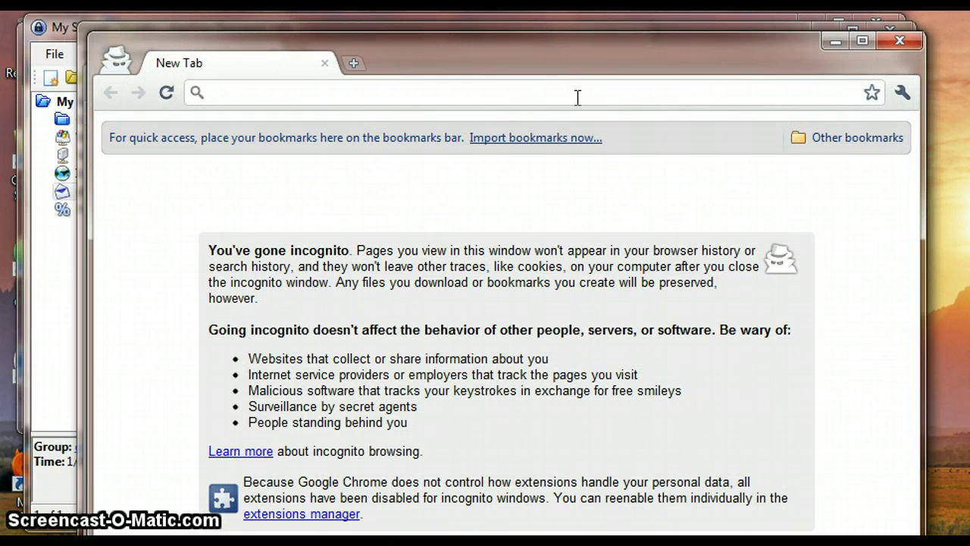
{"action": "type", "text": "gmail.com"}
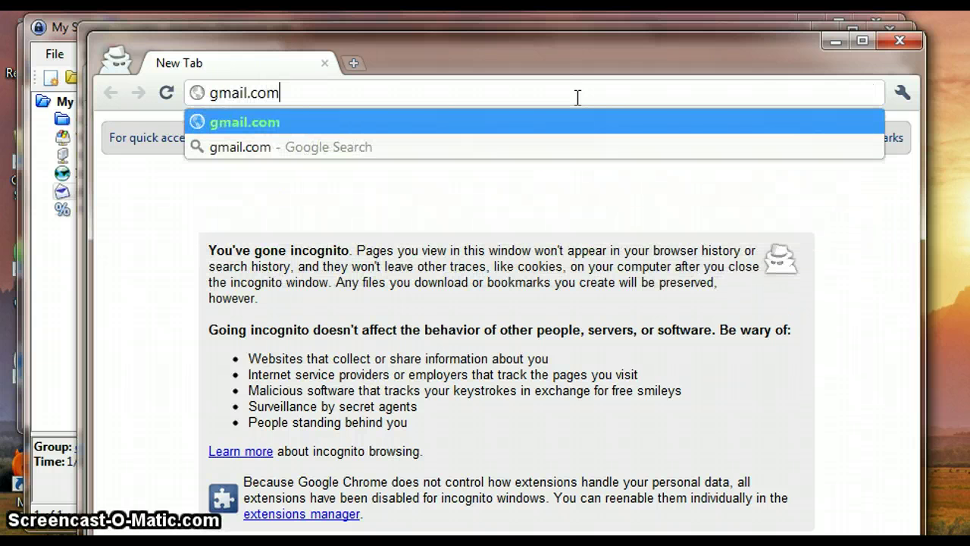
{"action": "key", "text": "Return"}
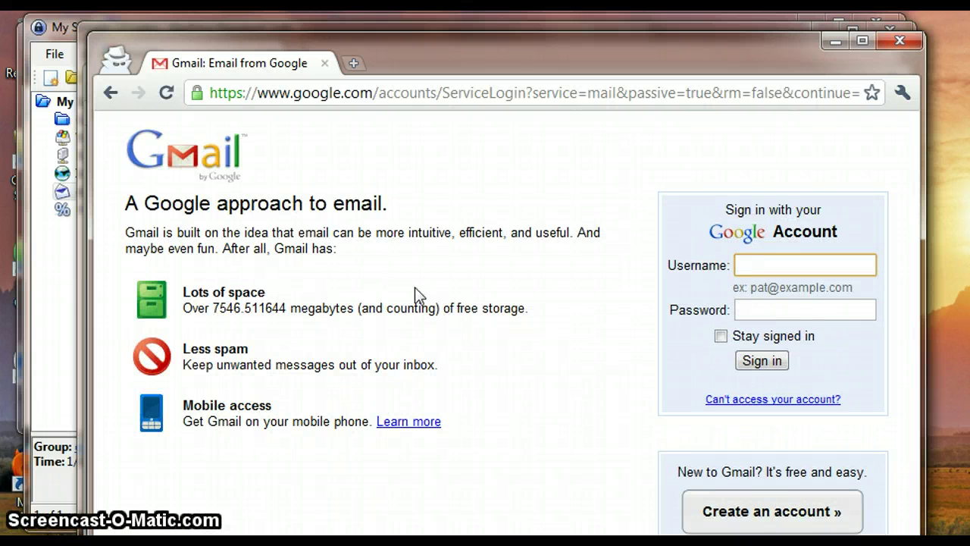
{"action": "left_click", "coordinate": [50, 320]}
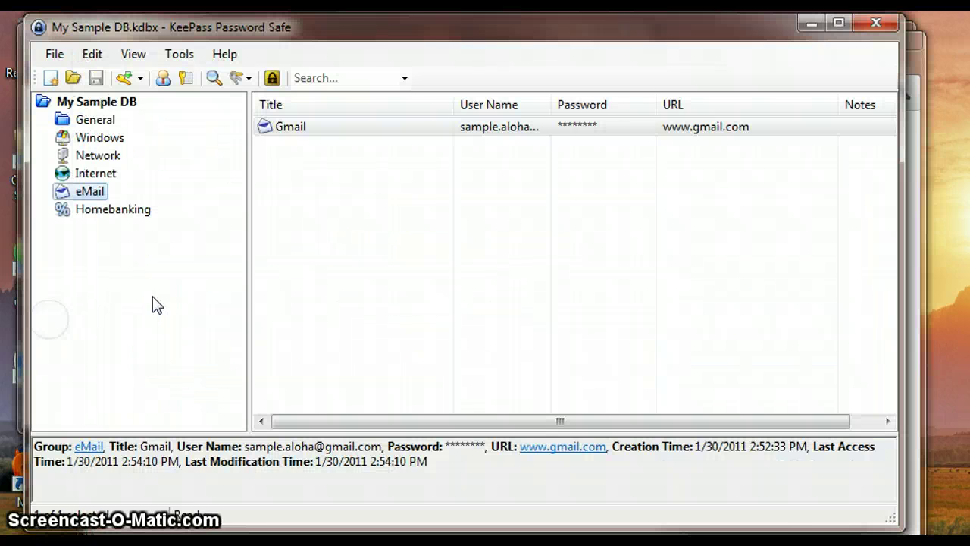
Copy the Gmail entry's user name and paste it into the Gmail Username field.
{"action": "left_click", "coordinate": [423, 131]}
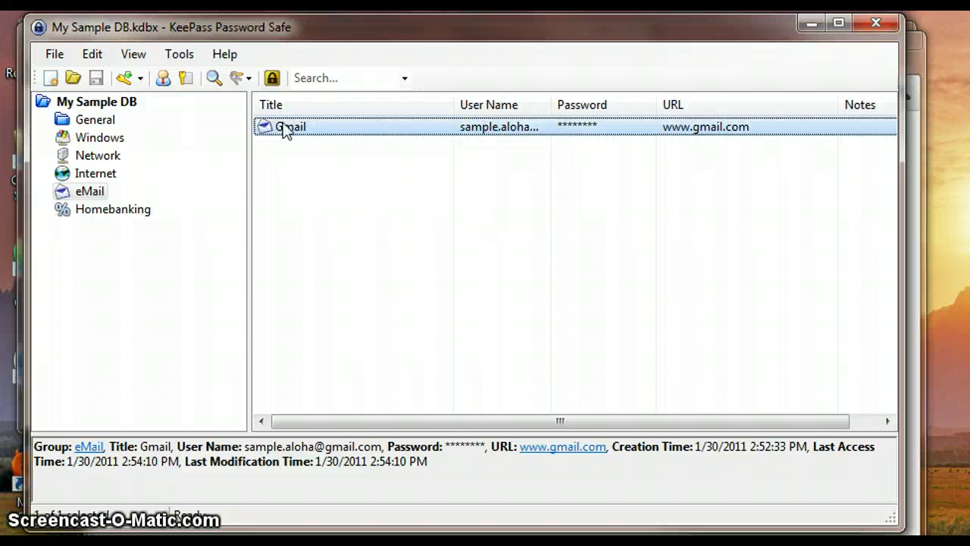
{"action": "left_click", "coordinate": [164, 79]}
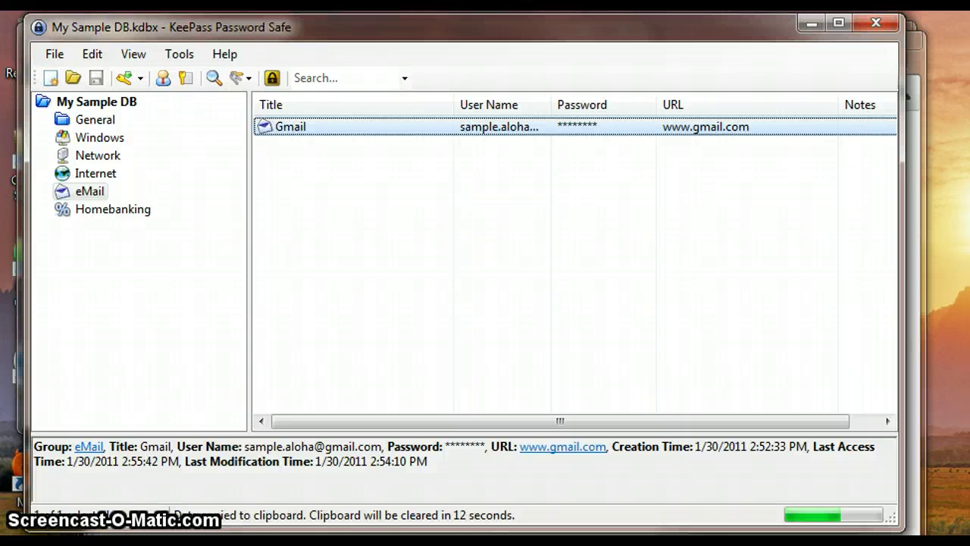
{"action": "key", "text": "ctrl+u"}
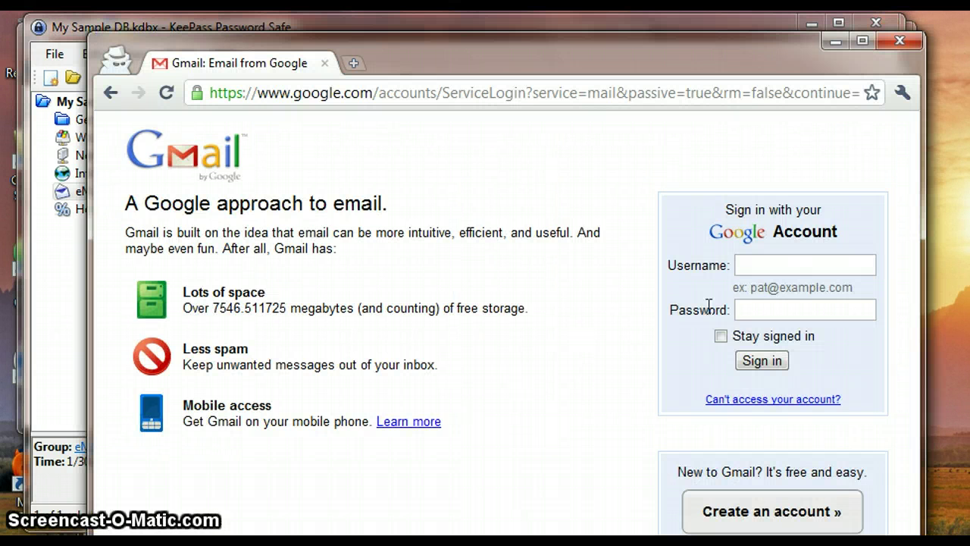
{"action": "left_click", "coordinate": [768, 268]}
{"action": "right_click", "coordinate": [769, 269]}
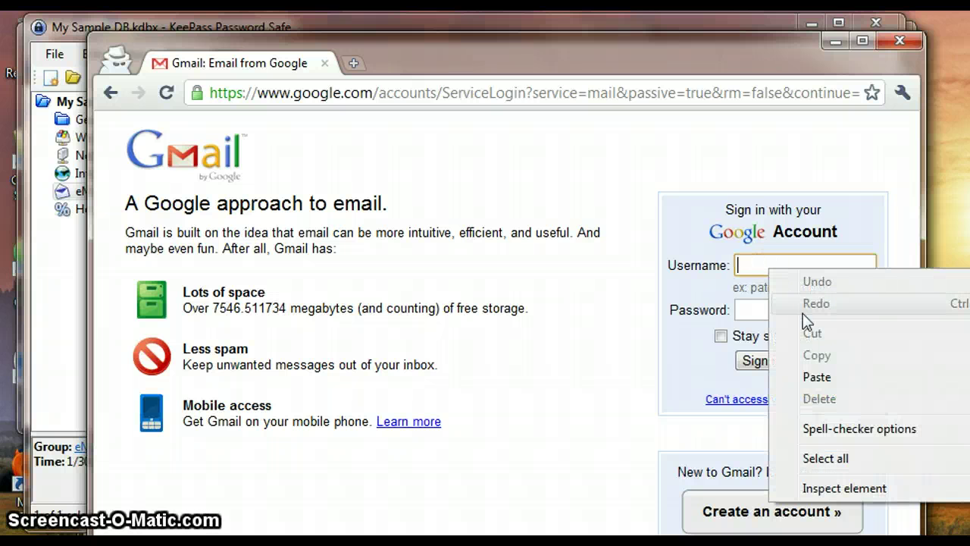
{"action": "left_click", "coordinate": [834, 378]}
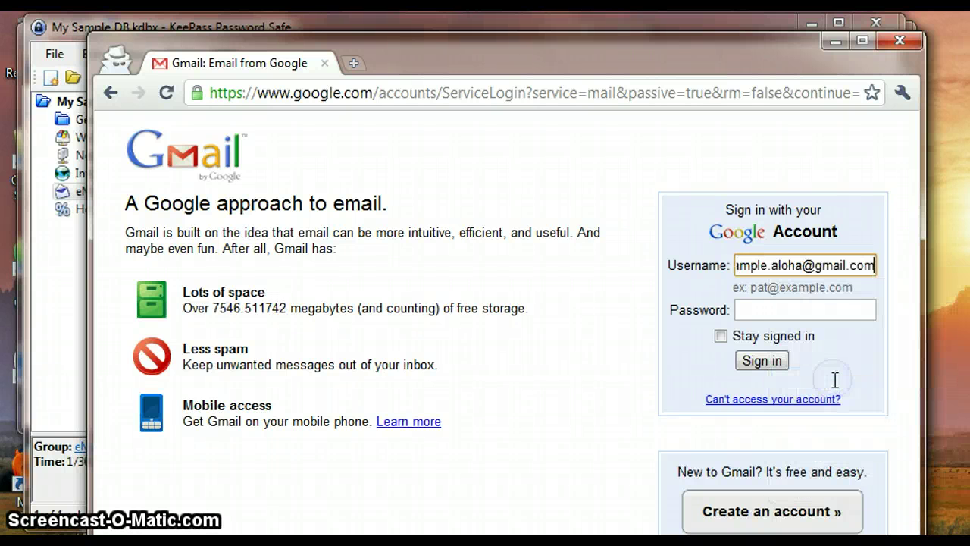
{"action": "left_click", "coordinate": [773, 309]}
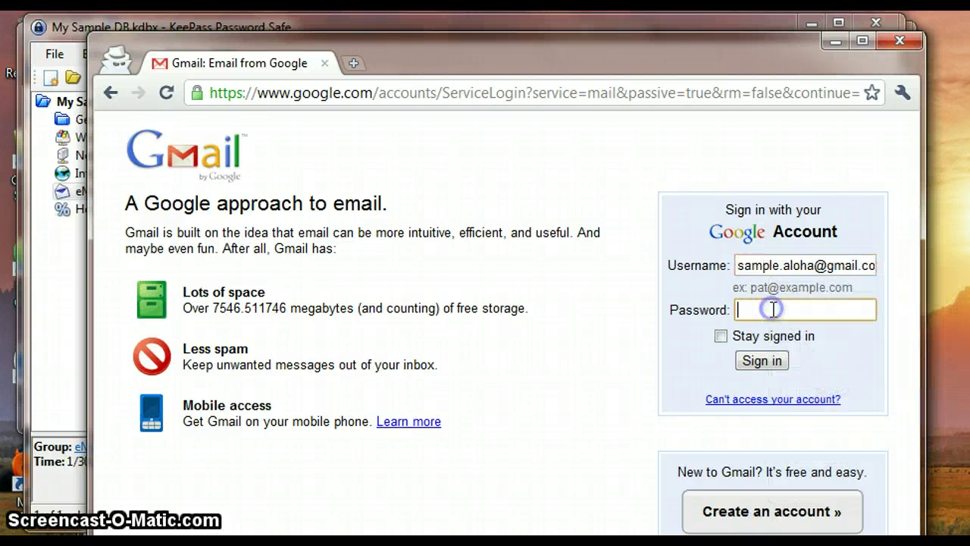
{"action": "left_click", "coordinate": [78, 339]}
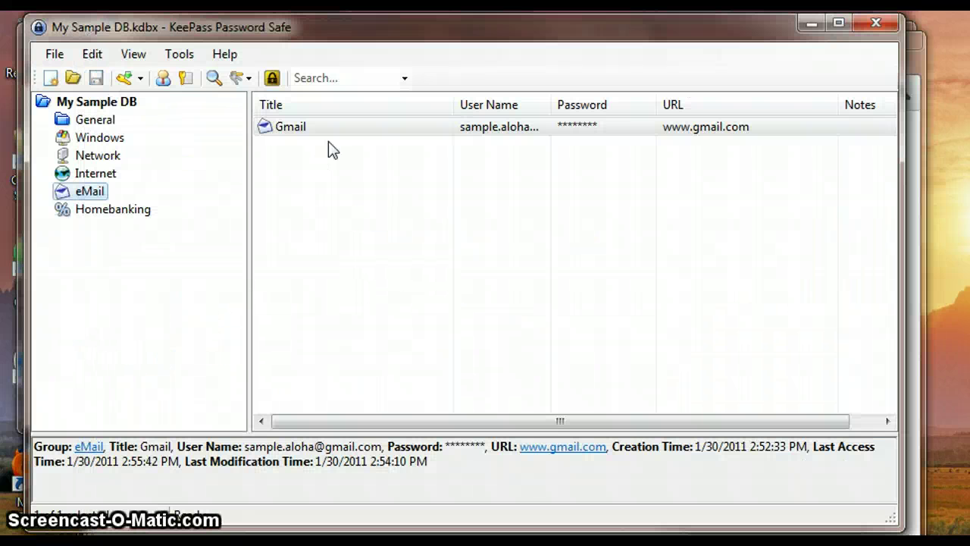
Copy the Gmail entry's password, paste it into the Gmail Password field, and sign in.
{"action": "left_click", "coordinate": [344, 128]}
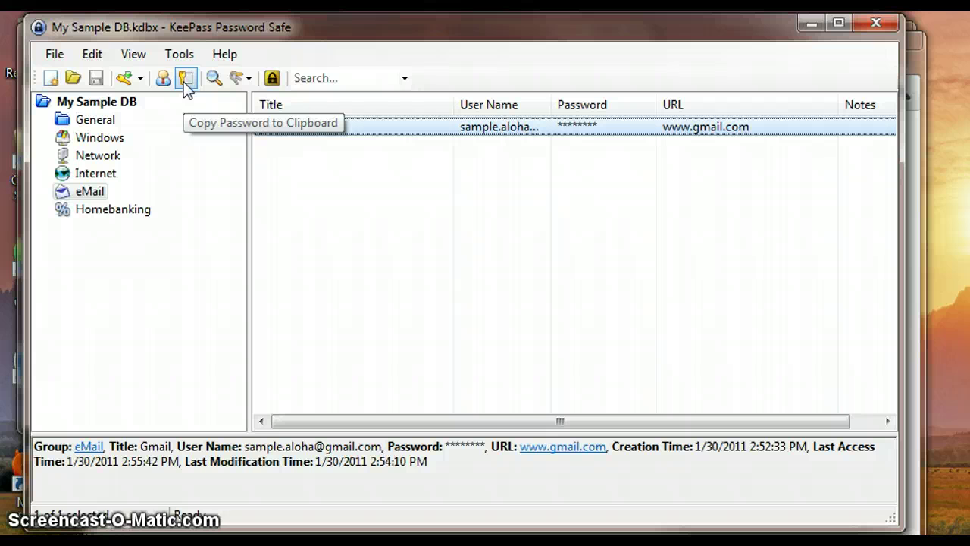
{"action": "left_click", "coordinate": [185, 81]}
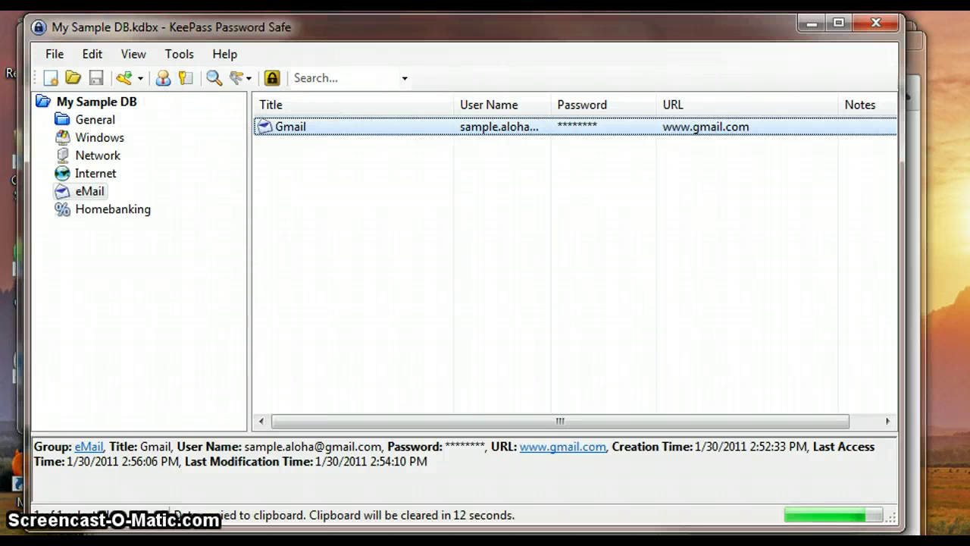
{"action": "left_click", "coordinate": [440, 542]}
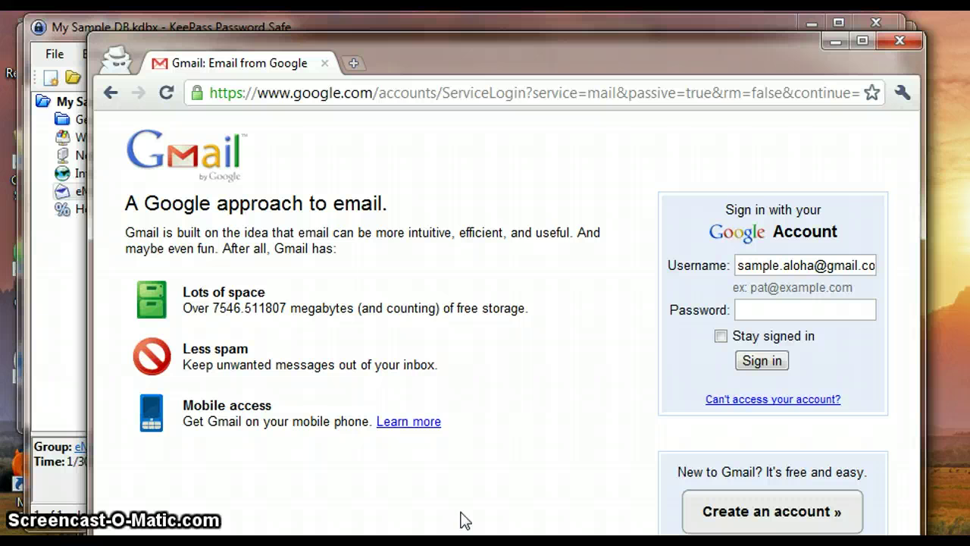
{"action": "right_click", "coordinate": [776, 303]}
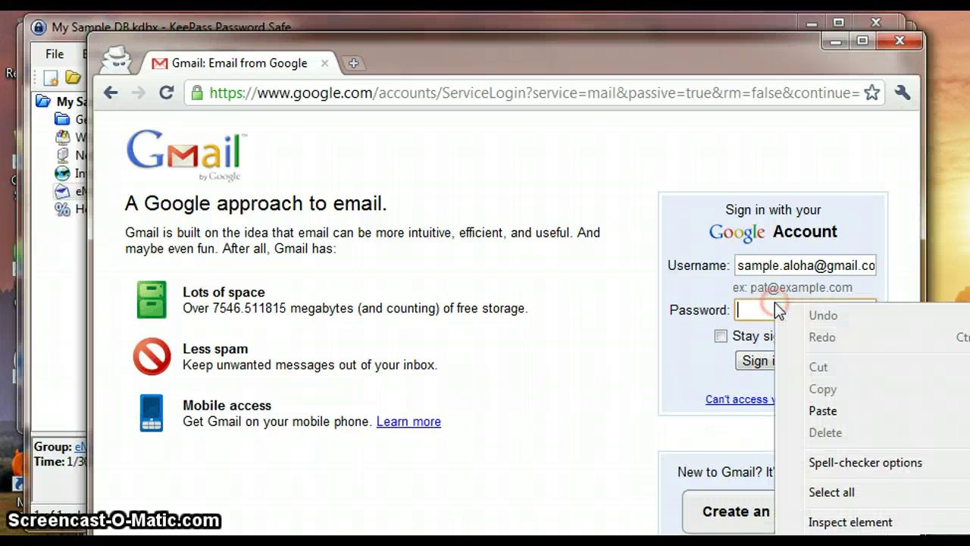
{"action": "left_click", "coordinate": [823, 413]}
{"action": "left_click", "coordinate": [743, 362]}
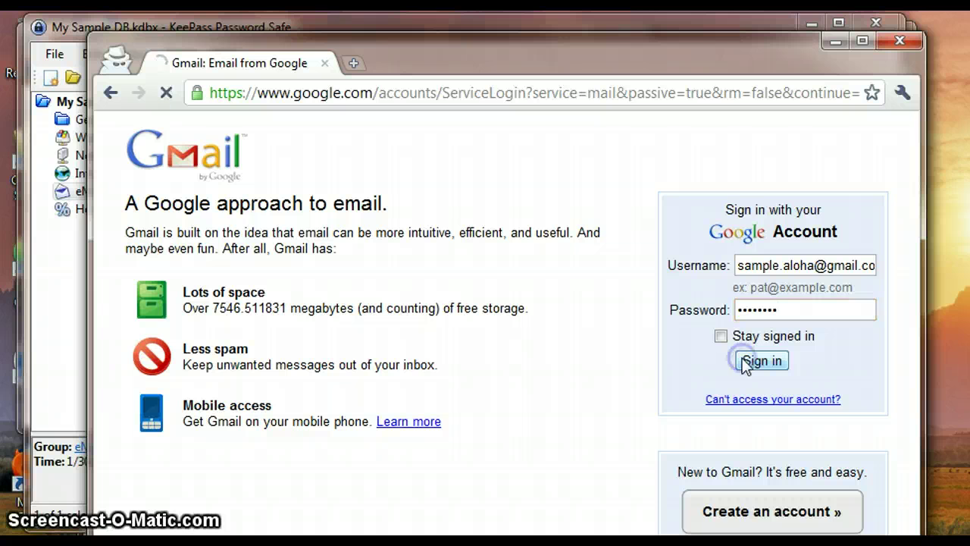